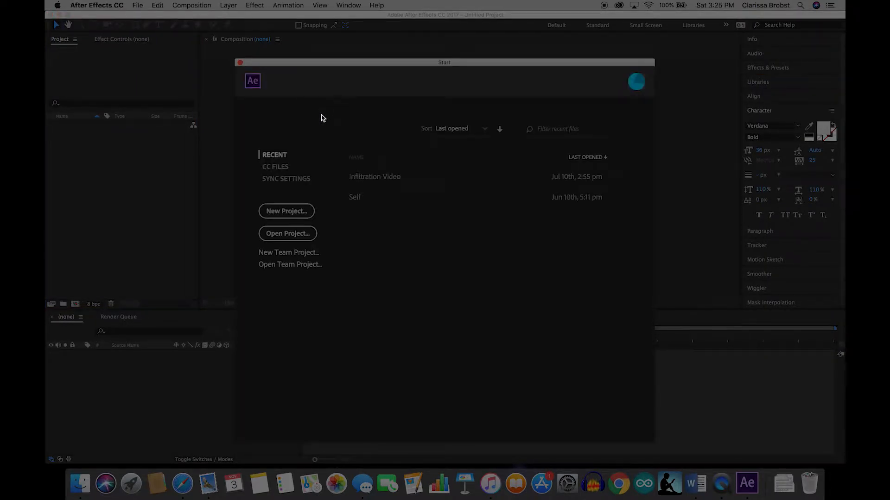
# Start a new project and set up a new composition with the HDTV 1080 29.97 preset, 29.97 frames per second and Full resolution
pyautogui.click(288, 215)
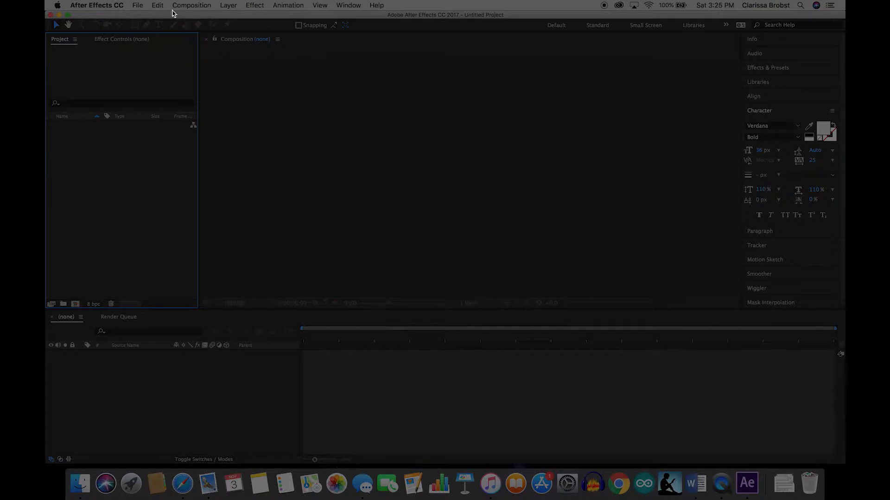
pyautogui.click(197, 6)
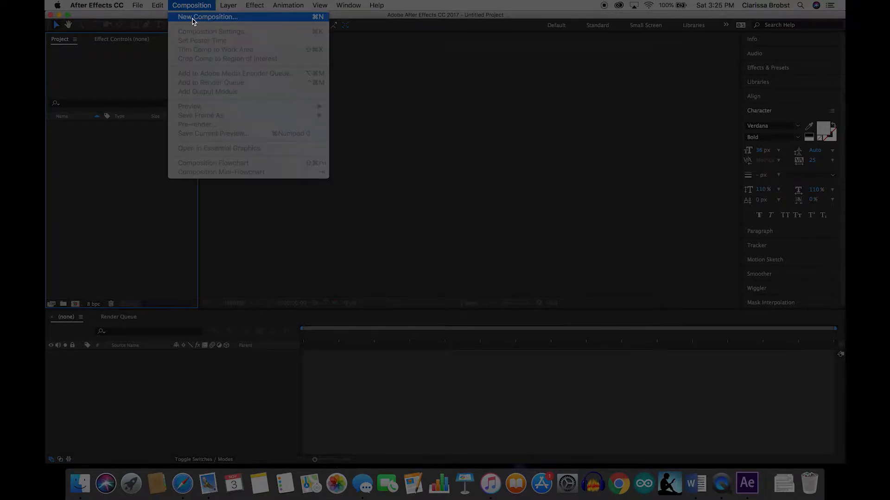
pyautogui.click(193, 19)
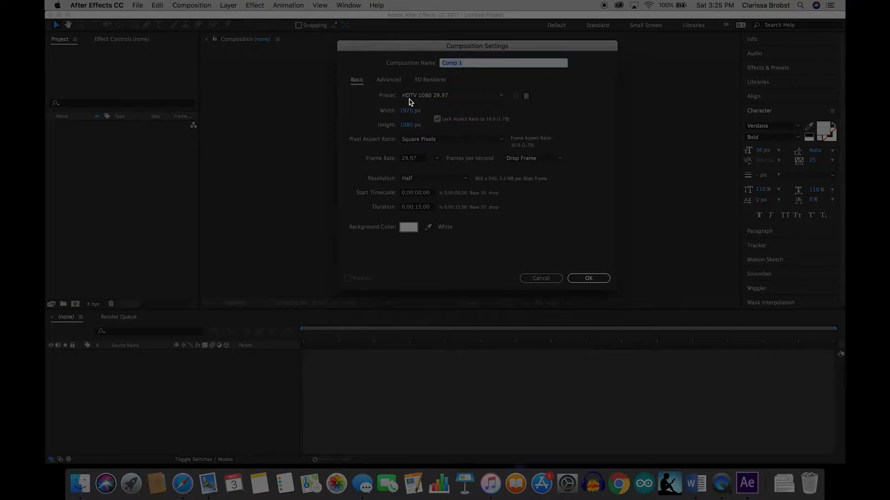
pyautogui.click(443, 96)
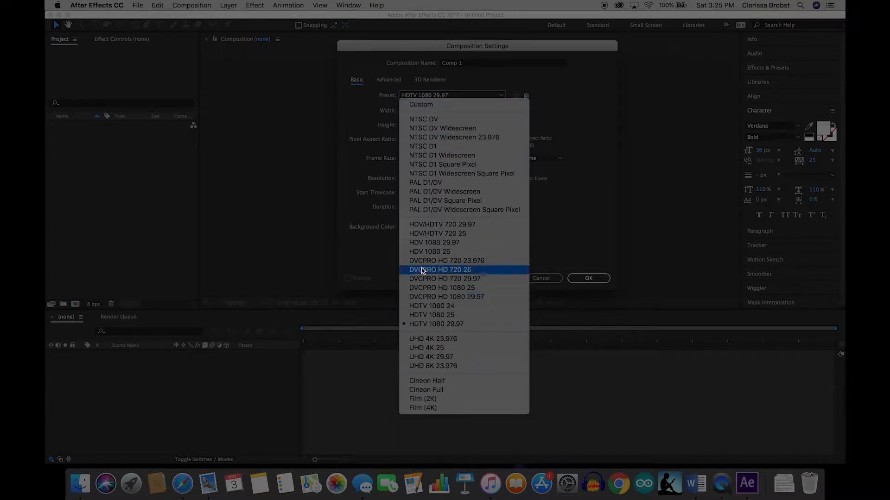
pyautogui.click(431, 323)
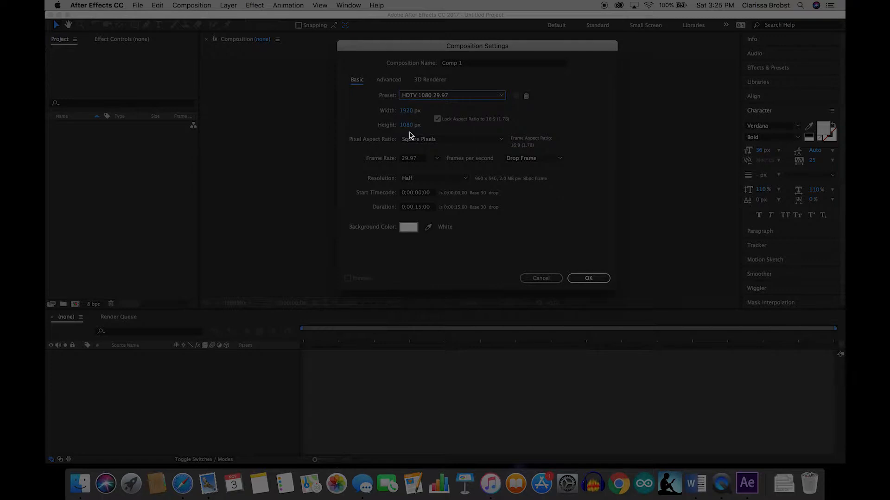
pyautogui.click(439, 163)
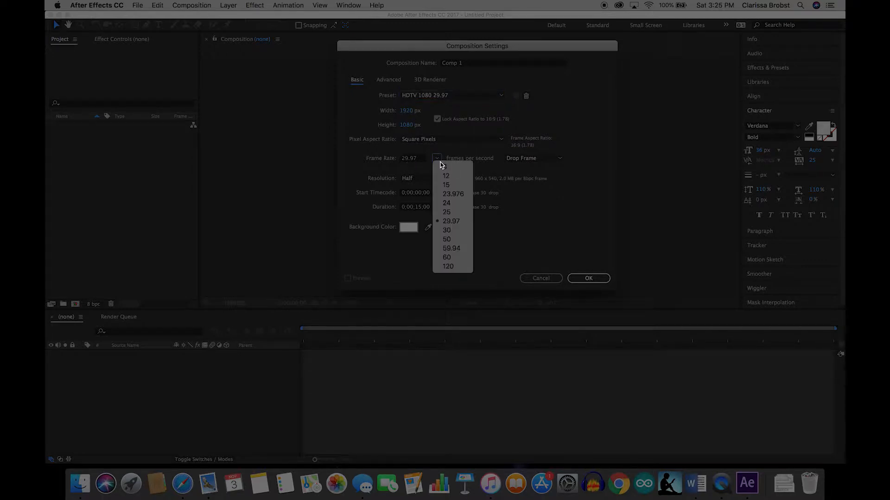
pyautogui.click(452, 156)
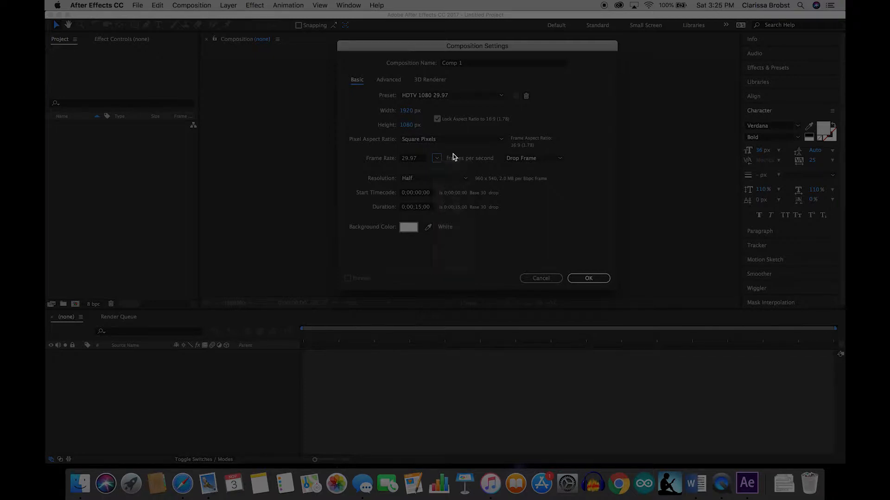
pyautogui.click(412, 182)
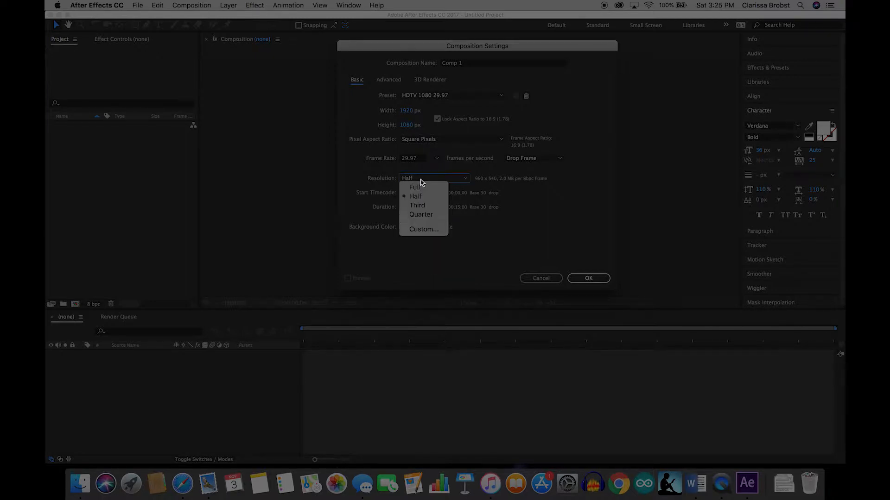
pyautogui.click(420, 186)
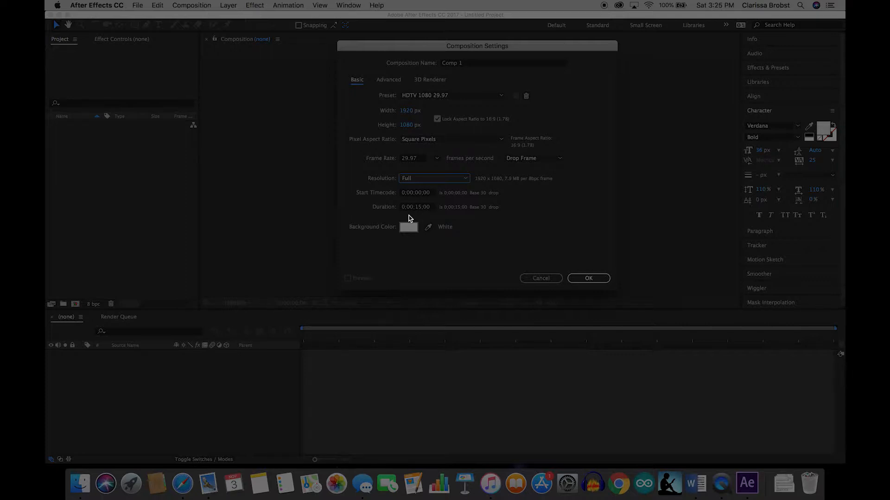
# Set the composition's background color to gray-blue 7A6BBF and create the composition
pyautogui.click(428, 228)
pyautogui.click(407, 227)
pyautogui.click(243, 240)
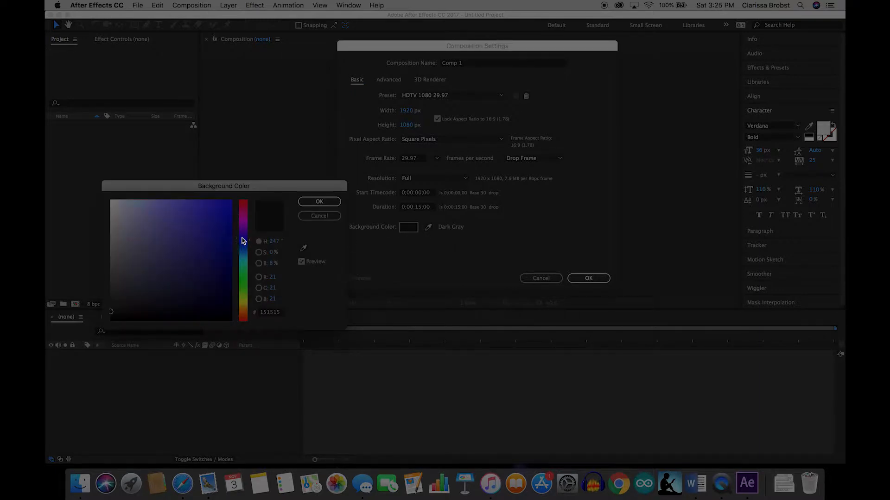
pyautogui.click(209, 226)
pyautogui.click(178, 227)
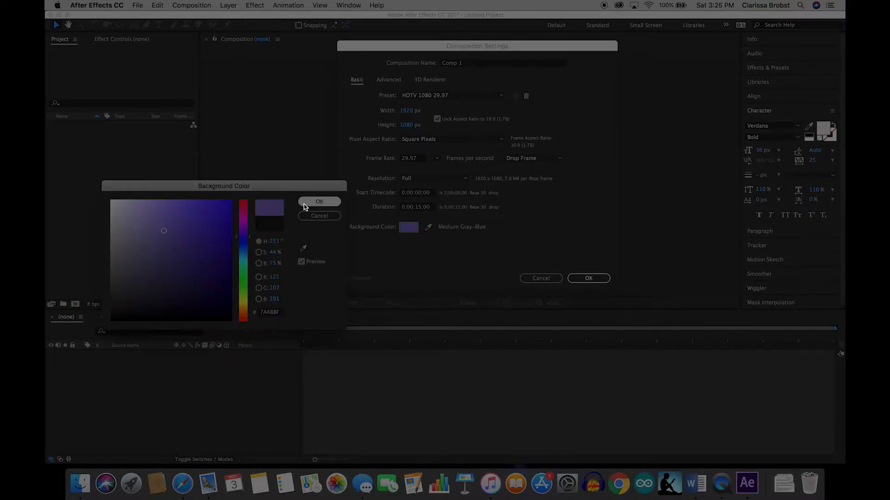
pyautogui.click(319, 201)
pyautogui.click(587, 278)
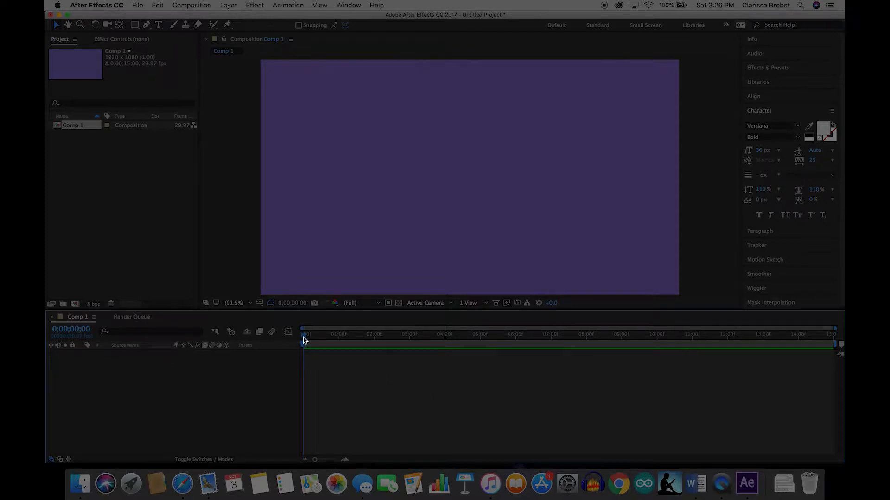
pyautogui.moveTo(303, 340)
pyautogui.mouseDown()
pyautogui.moveTo(506, 352)
pyautogui.moveTo(295, 350)
pyautogui.mouseUp()
pyautogui.moveTo(315, 460)
pyautogui.mouseDown()
pyautogui.moveTo(327, 463)
pyautogui.moveTo(300, 460)
pyautogui.mouseUp()
pyautogui.click(66, 25)
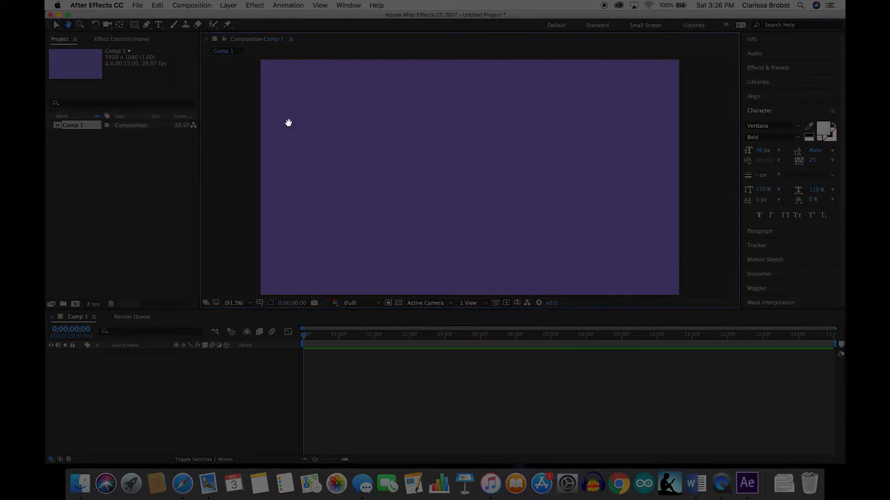
pyautogui.moveTo(287, 121)
pyautogui.mouseDown()
pyautogui.moveTo(451, 119)
pyautogui.moveTo(263, 129)
pyautogui.moveTo(280, 123)
pyautogui.mouseUp()
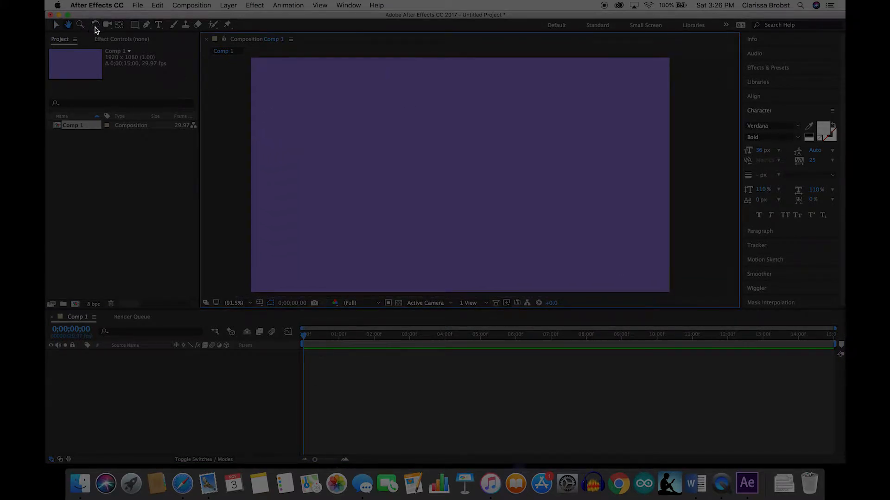
pyautogui.click(117, 28)
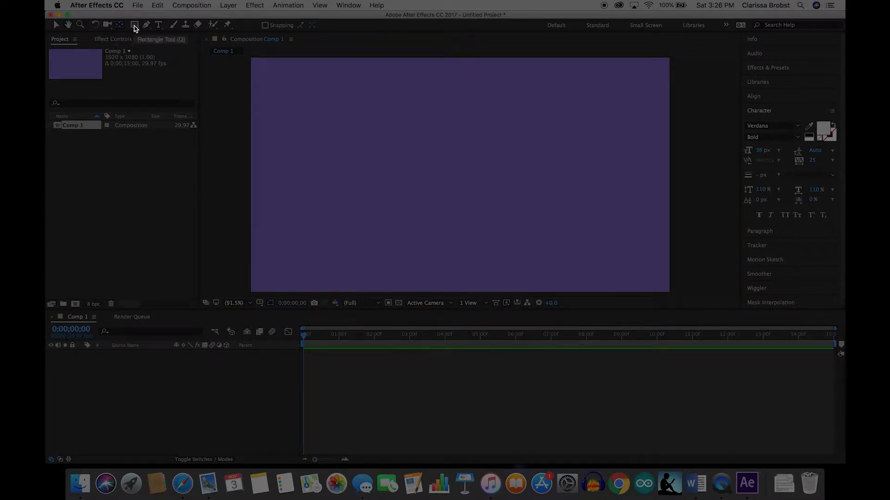
# Add a shape layer with a rectangle that fills the entire composition frame
pyautogui.click(134, 25)
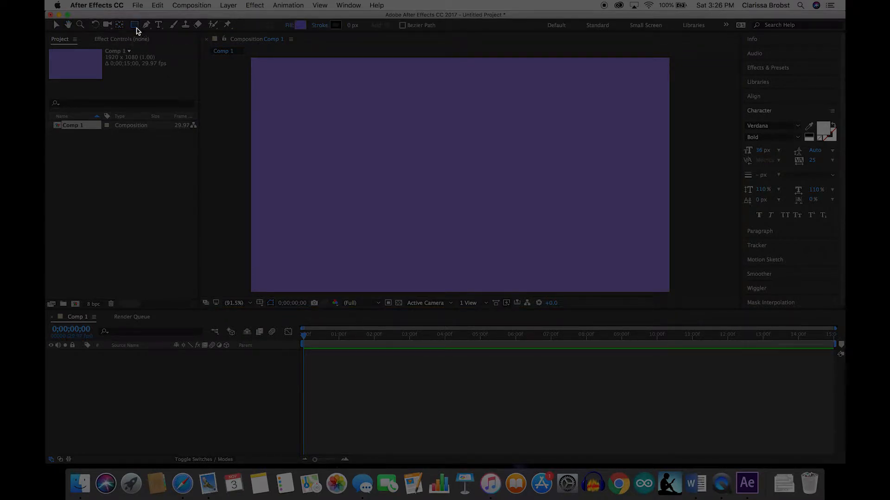
pyautogui.doubleClick(135, 26)
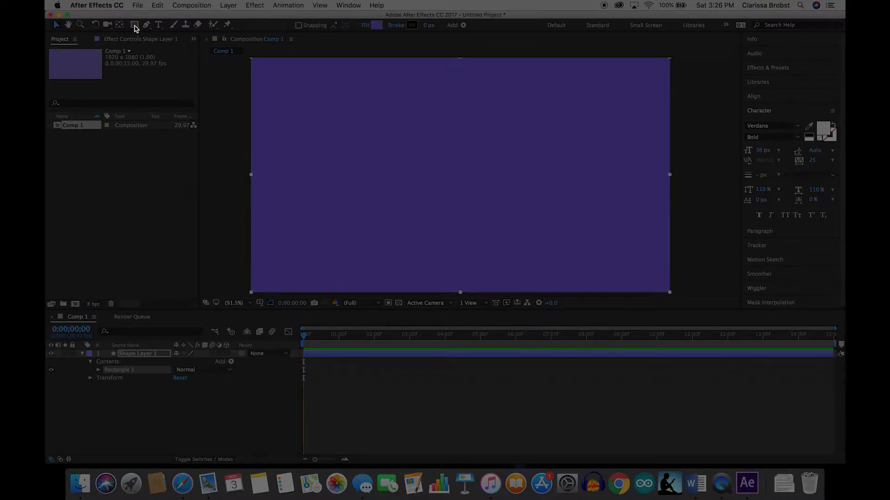
pyautogui.click(136, 28)
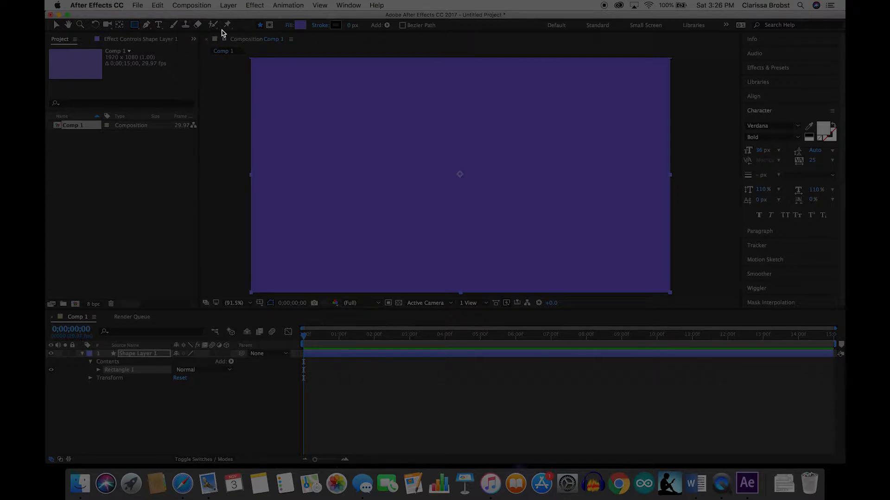
# Add a new empty shape layer above the full-frame rectangle layer
pyautogui.click(228, 5)
pyautogui.moveTo(232, 17)
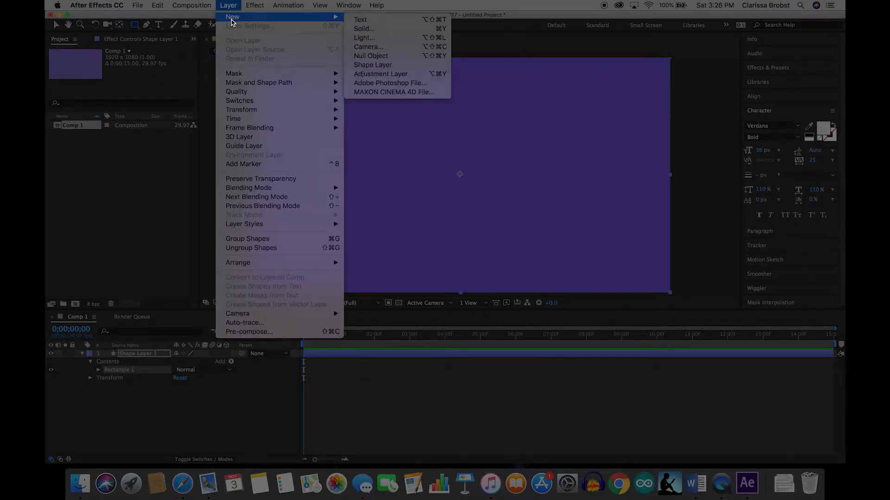
pyautogui.click(372, 64)
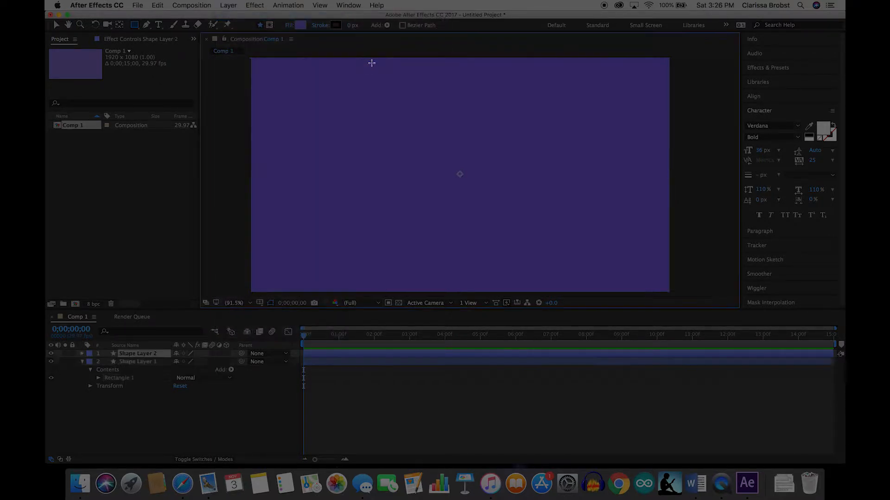
# Delete the shape layer that holds the full-frame rectangle
pyautogui.click(82, 362)
pyautogui.click(137, 366)
pyautogui.press('Delete')
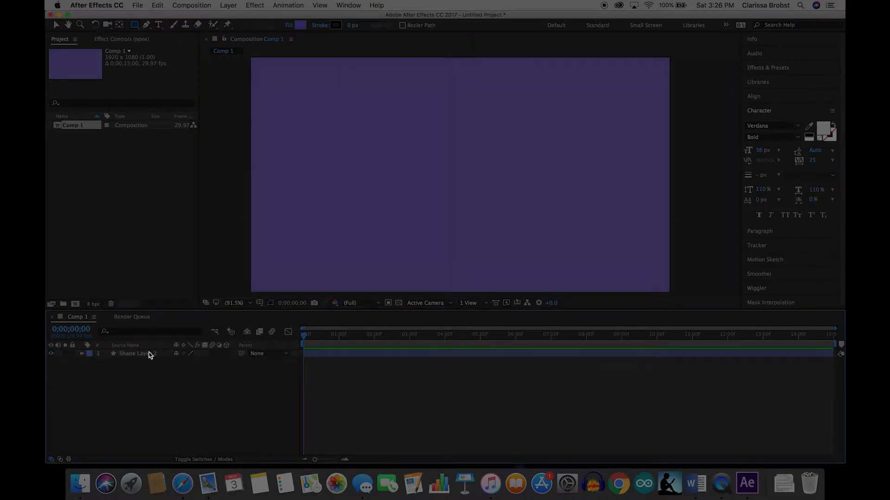
# Draw a medium-sized rectangle on the empty shape layer and move it into the upper-right area of the frame
pyautogui.click(151, 355)
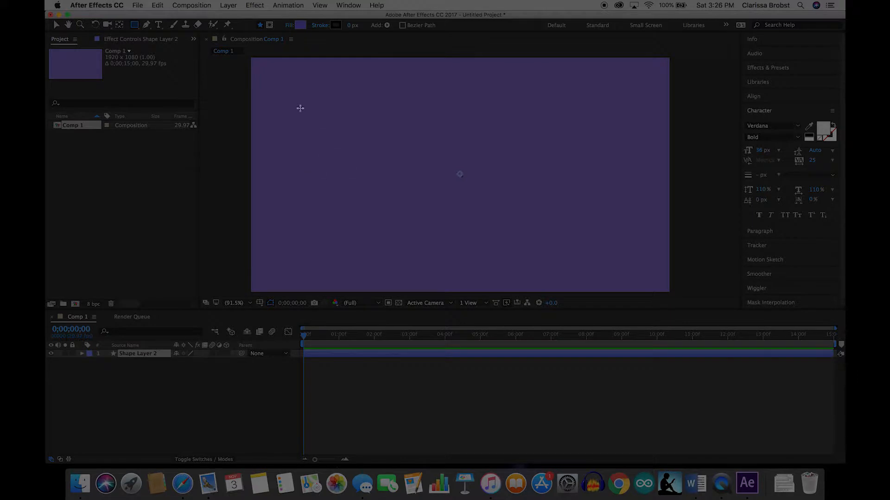
pyautogui.moveTo(300, 109); pyautogui.dragTo(358, 151)
pyautogui.moveTo(428, 206); pyautogui.dragTo(428, 206)
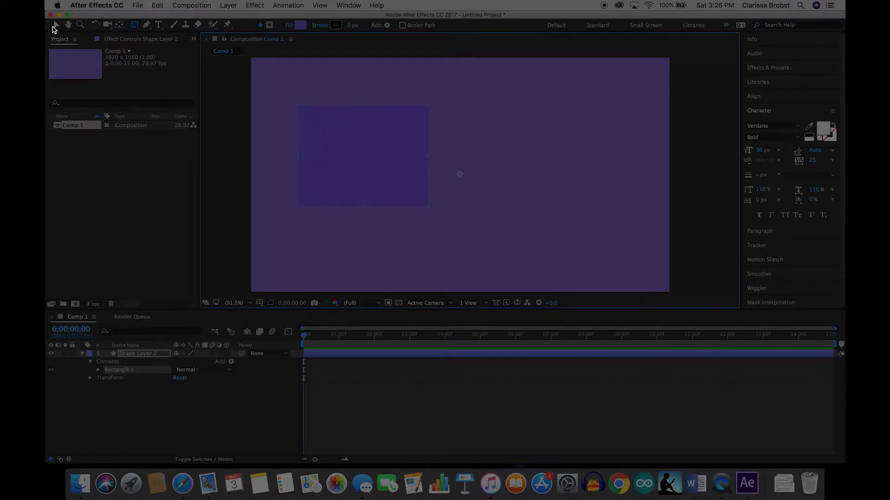
pyautogui.press('v')
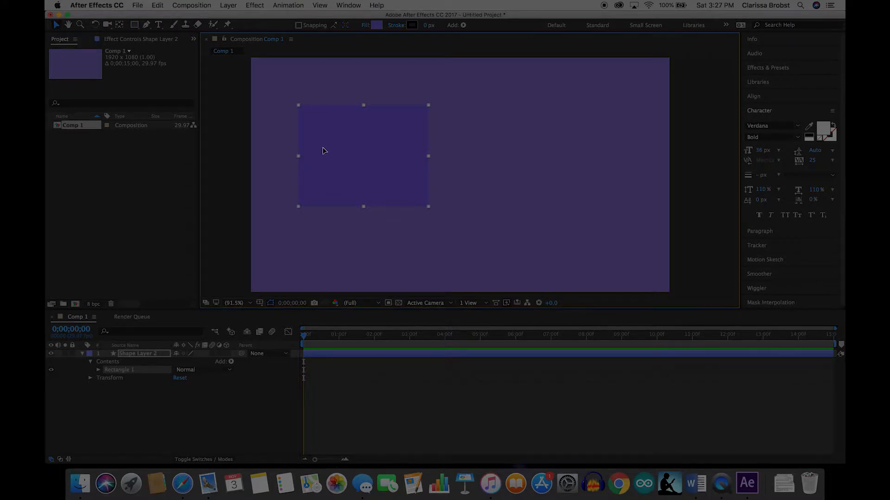
pyautogui.moveTo(324, 149); pyautogui.dragTo(443, 152)
# Move the shape layer's anchor point from the frame's center to the middle of the rectangle
pyautogui.click(120, 25)
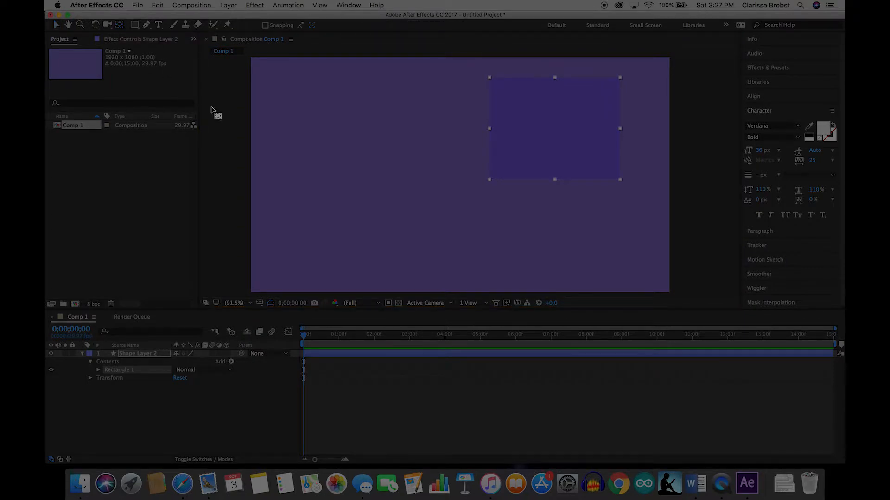
pyautogui.click(56, 25)
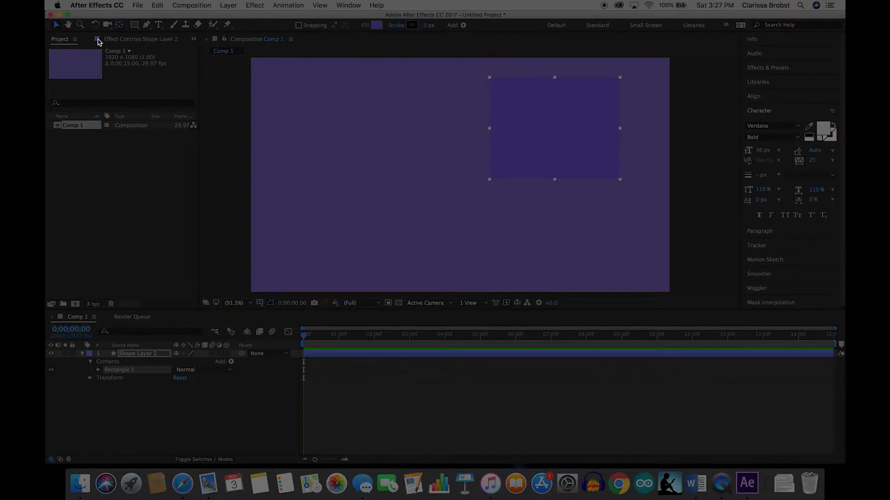
pyautogui.click(523, 141)
pyautogui.click(159, 355)
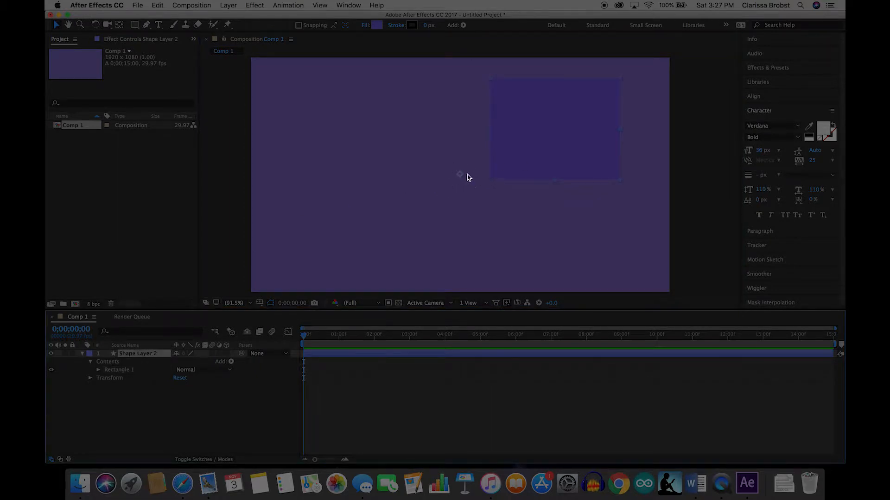
pyautogui.click(120, 24)
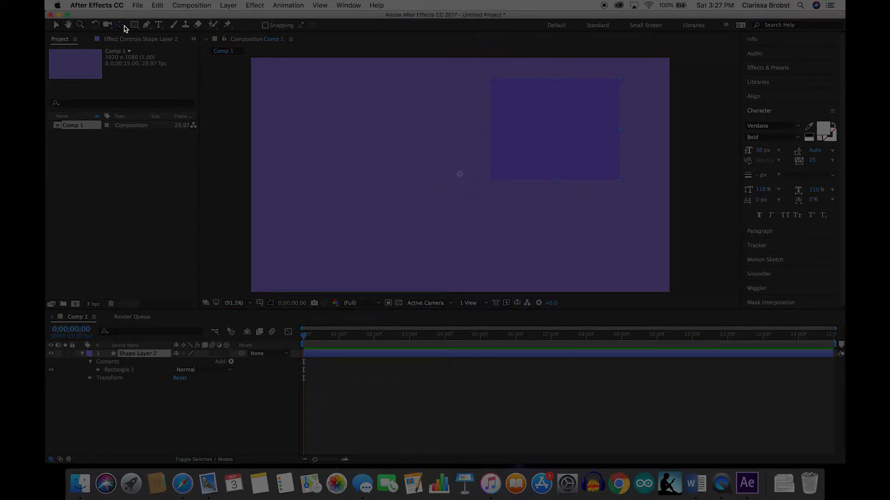
pyautogui.moveTo(462, 179); pyautogui.dragTo(557, 128)
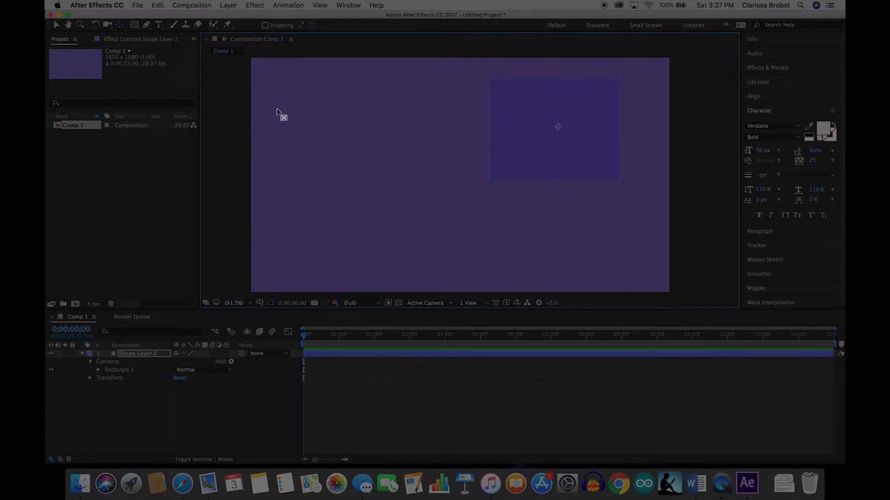
pyautogui.click(55, 25)
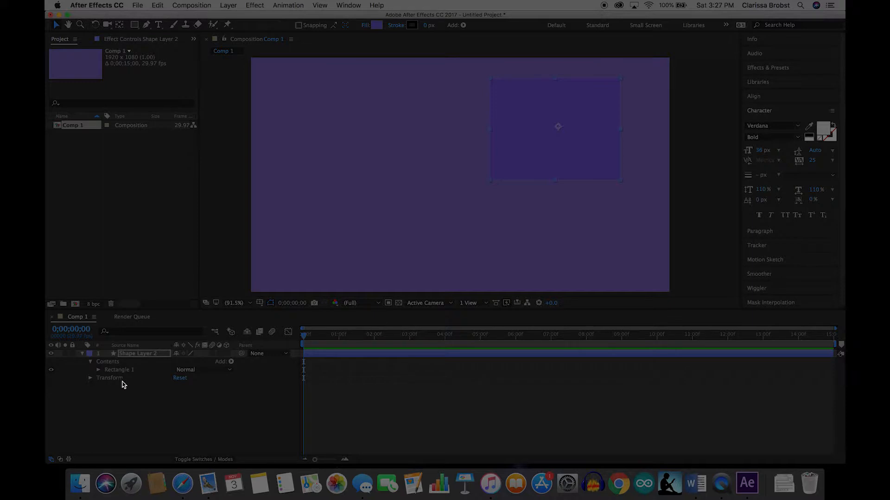
# Keyframe the layer's Anchor Point and Position at the start, and lower the layer to vertical position 632.4 at 0;00;02;06
pyautogui.click(91, 379)
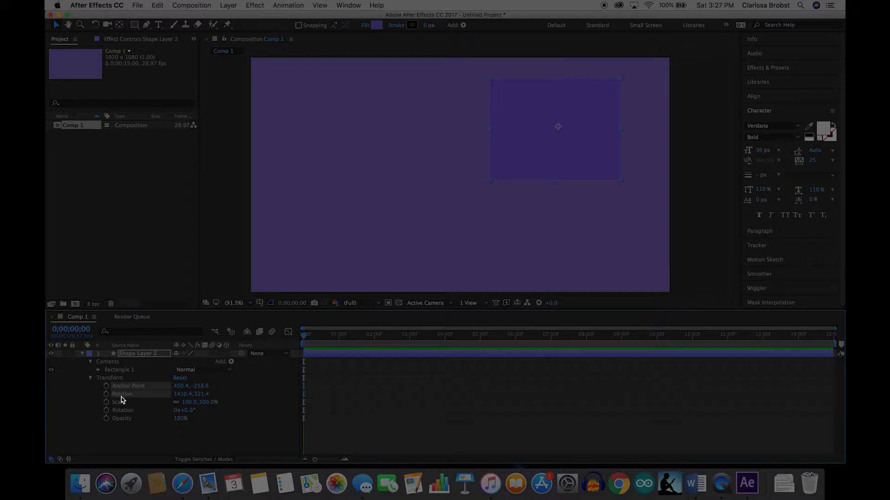
pyautogui.click(106, 394)
pyautogui.moveTo(303, 338); pyautogui.dragTo(382, 337)
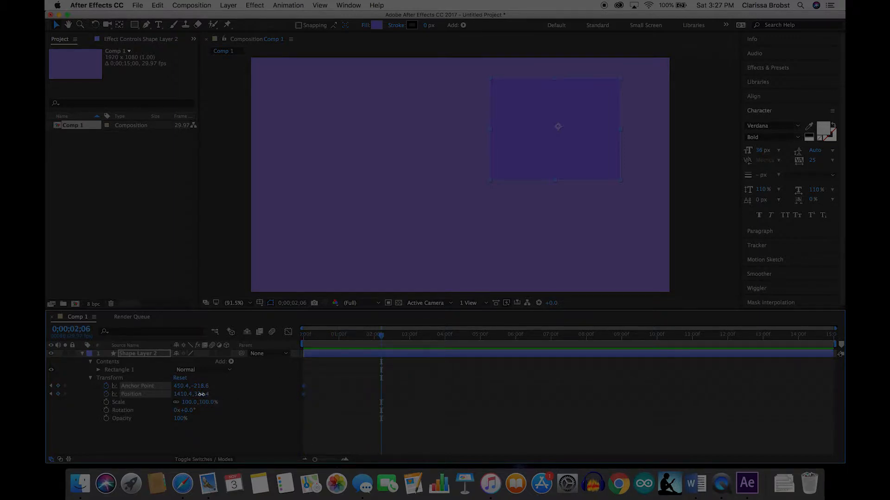
pyautogui.moveTo(200, 394); pyautogui.dragTo(349, 399)
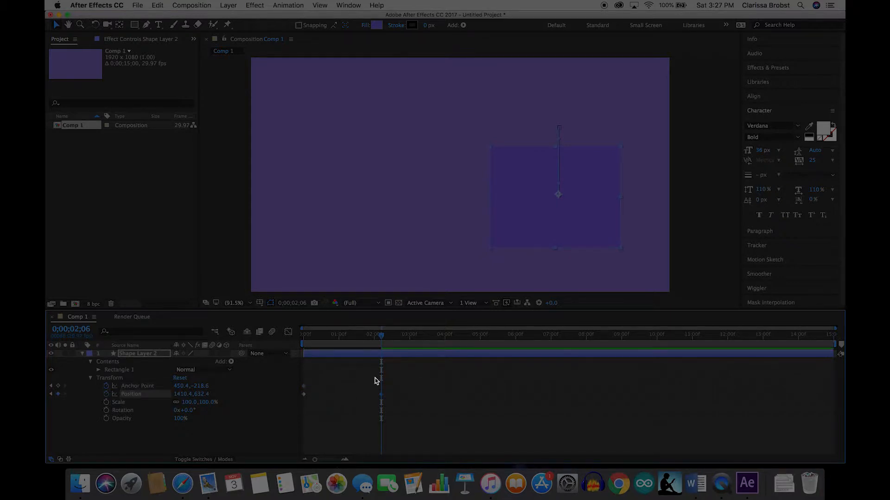
# At 0;00;03;07 move the rectangle to about 719.5, 413.8 and straighten the curved motion path at the middle Position keyframe
pyautogui.moveTo(383, 338); pyautogui.dragTo(418, 339)
pyautogui.moveTo(521, 210); pyautogui.dragTo(369, 162)
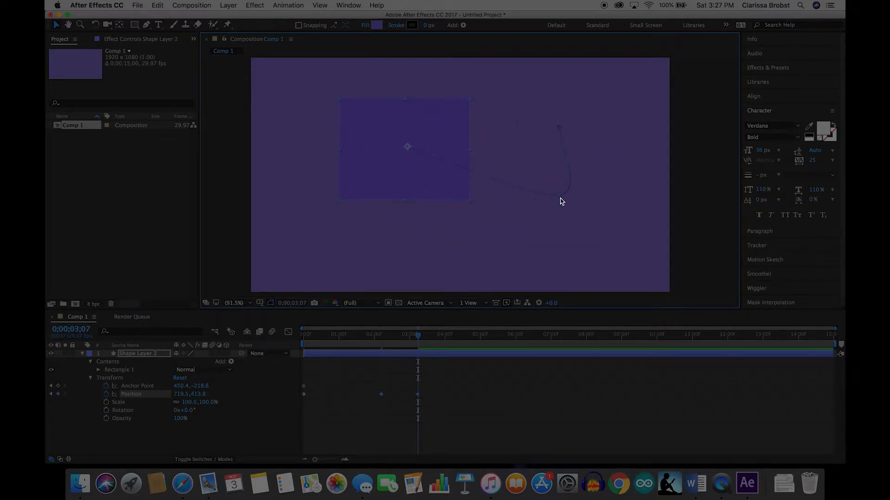
pyautogui.click(560, 198)
pyautogui.moveTo(580, 196); pyautogui.dragTo(571, 197)
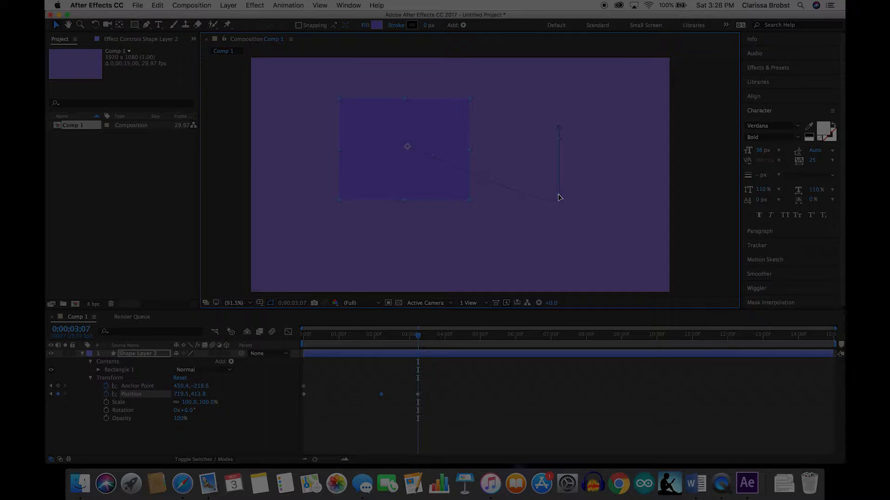
# Bend the motion path between the second and third Position keyframes into a deep downward curve and preview the animation from the start
pyautogui.moveTo(568, 222); pyautogui.dragTo(565, 213)
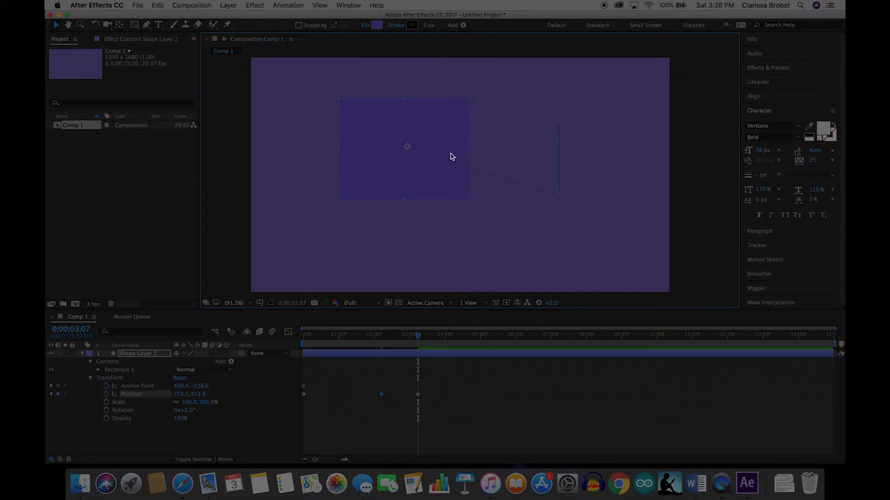
pyautogui.moveTo(433, 158); pyautogui.dragTo(425, 184)
pyautogui.moveTo(418, 335); pyautogui.dragTo(280, 340)
pyautogui.press('space')
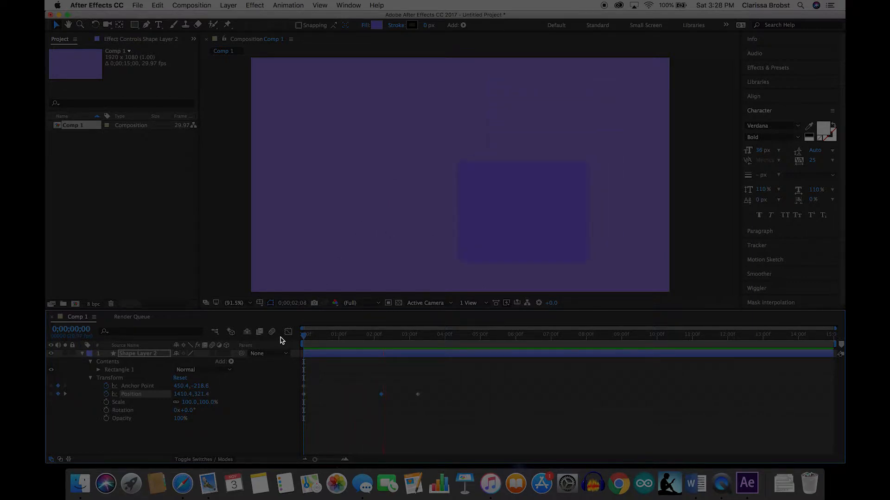
pyautogui.press('space')
pyautogui.moveTo(439, 340); pyautogui.dragTo(294, 342)
pyautogui.press('space')
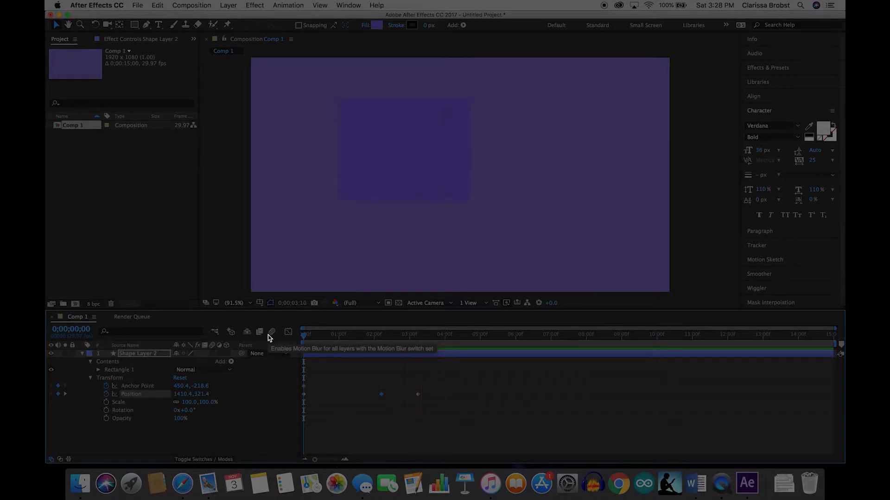
pyautogui.press('space')
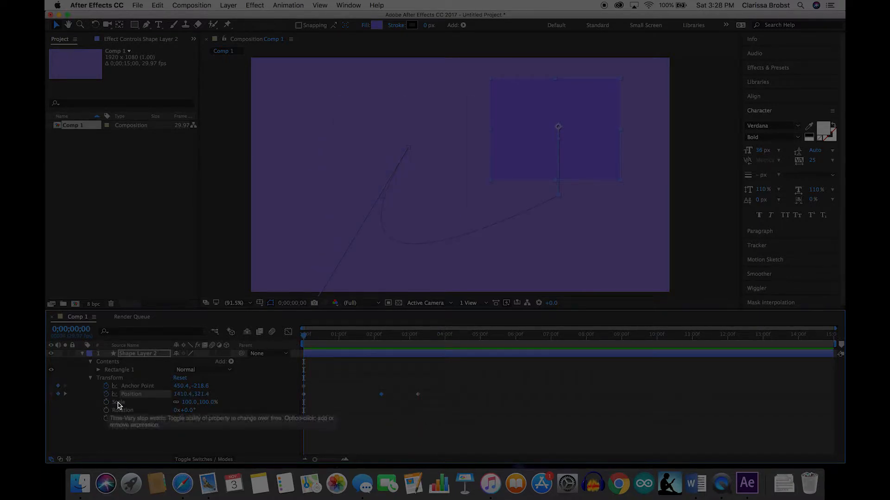
# Start Scale keyframes at 0;00;00;23 with 100% and shrink the rectangle to 55% at 0;00;01;21
pyautogui.moveTo(305, 340); pyautogui.dragTo(330, 340)
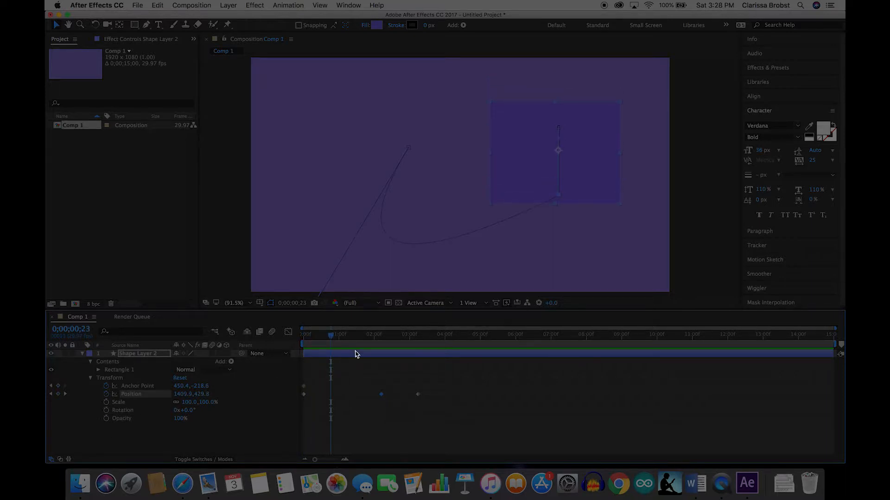
pyautogui.click(106, 402)
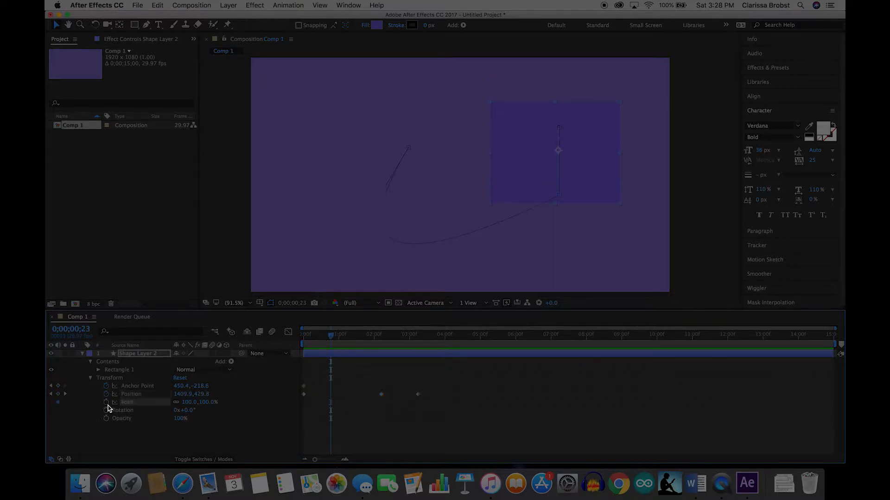
pyautogui.moveTo(331, 339); pyautogui.dragTo(364, 340)
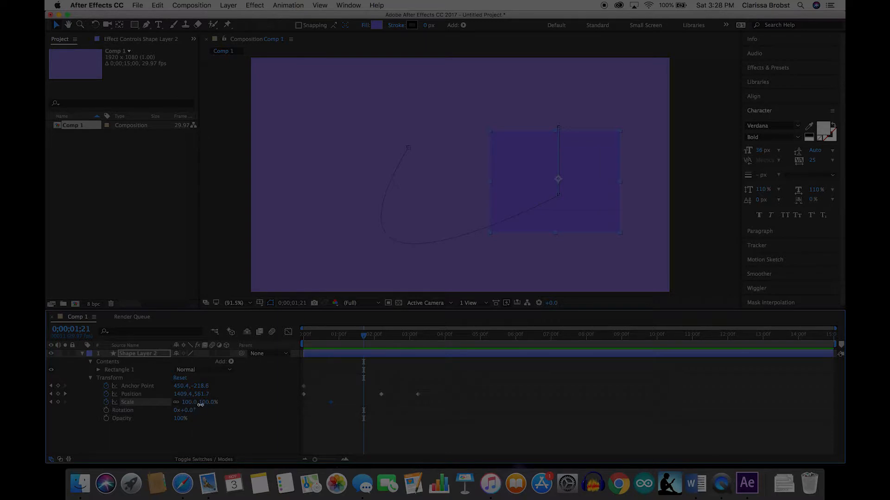
pyautogui.moveTo(202, 403); pyautogui.dragTo(194, 404)
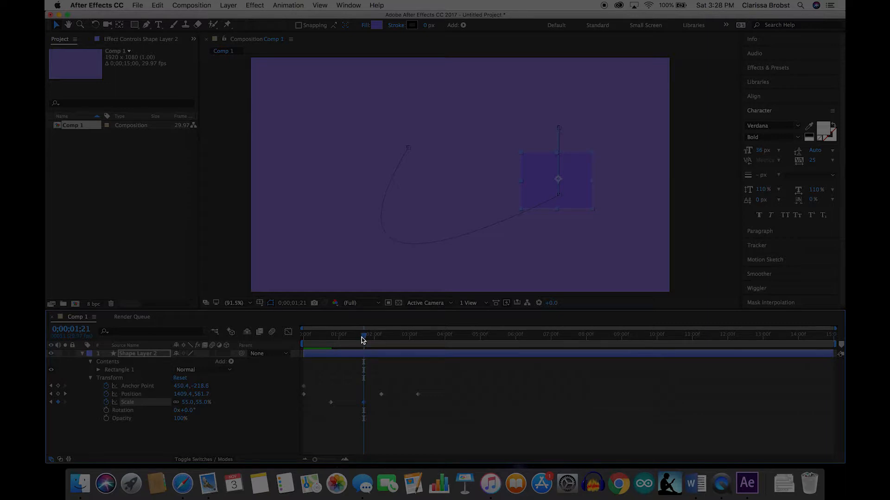
# Unlink the scale dimensions, setting the vertical scale to 25% at 0;00;02;18 and the horizontal scale to 5% at 0;00;02;26
pyautogui.moveTo(362, 341); pyautogui.dragTo(394, 343)
pyautogui.press('super+shift+a')
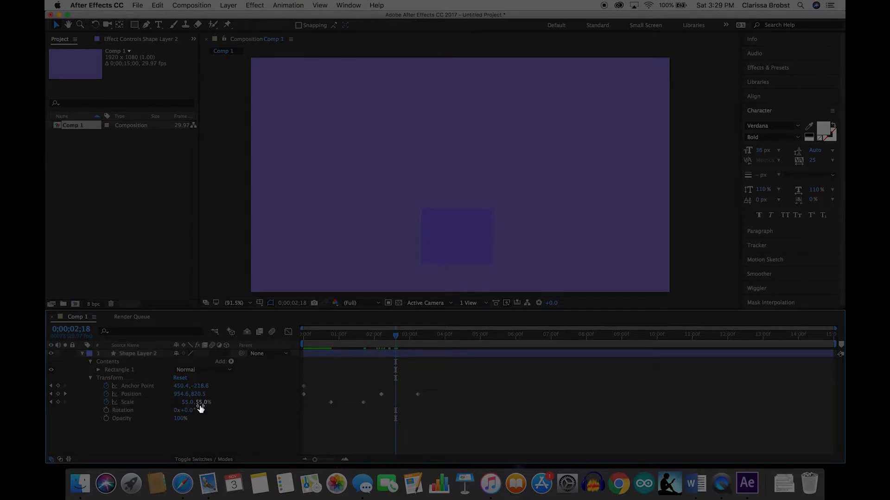
pyautogui.moveTo(197, 405); pyautogui.dragTo(181, 410)
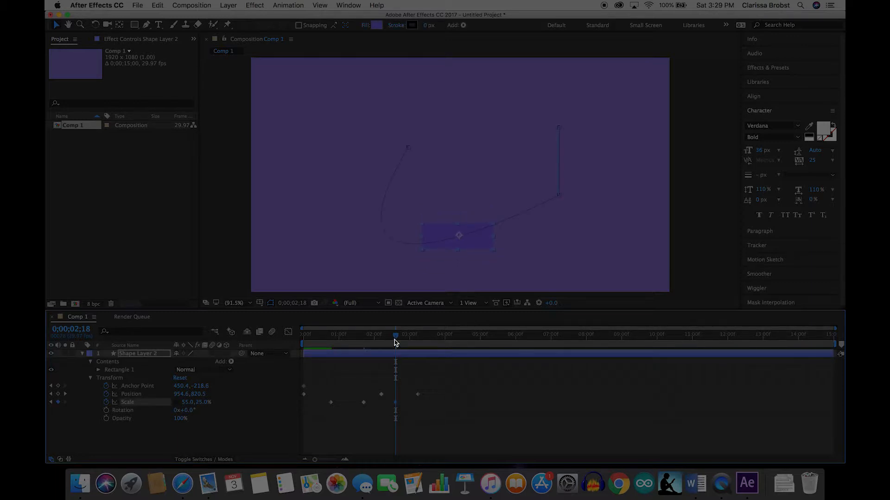
pyautogui.moveTo(394, 341); pyautogui.dragTo(406, 340)
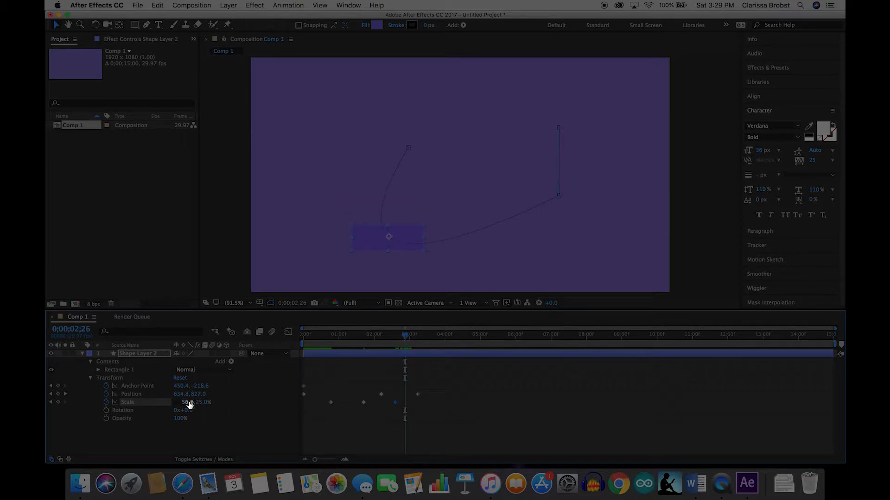
pyautogui.moveTo(186, 403); pyautogui.dragTo(189, 402)
# Set the horizontal and vertical scale both to 0% at 0;00;03;07 and preview the animation from the start
pyautogui.moveTo(404, 338); pyautogui.dragTo(418, 337)
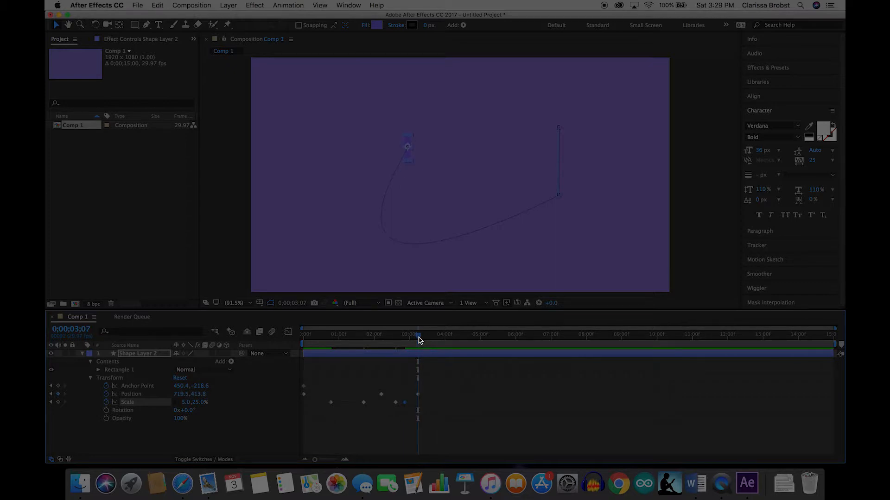
pyautogui.moveTo(192, 404); pyautogui.dragTo(181, 405)
pyautogui.click(190, 402)
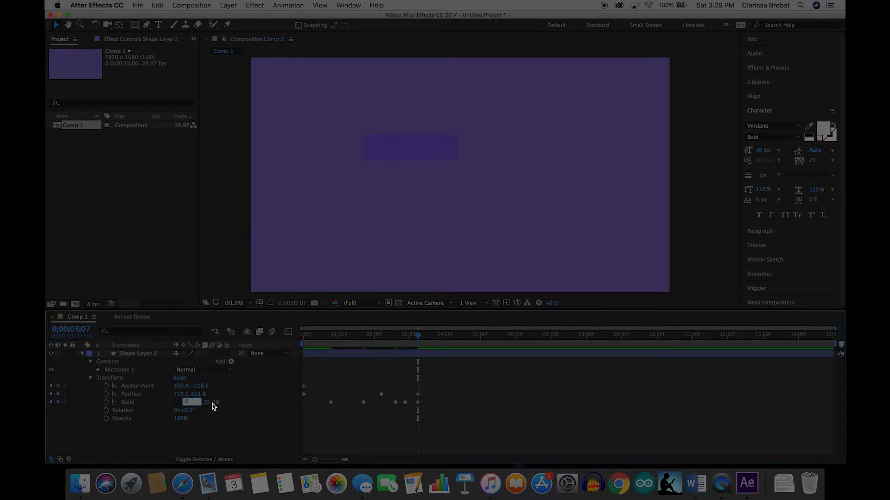
pyautogui.press('Return')
pyautogui.click(197, 403)
pyautogui.press('Return')
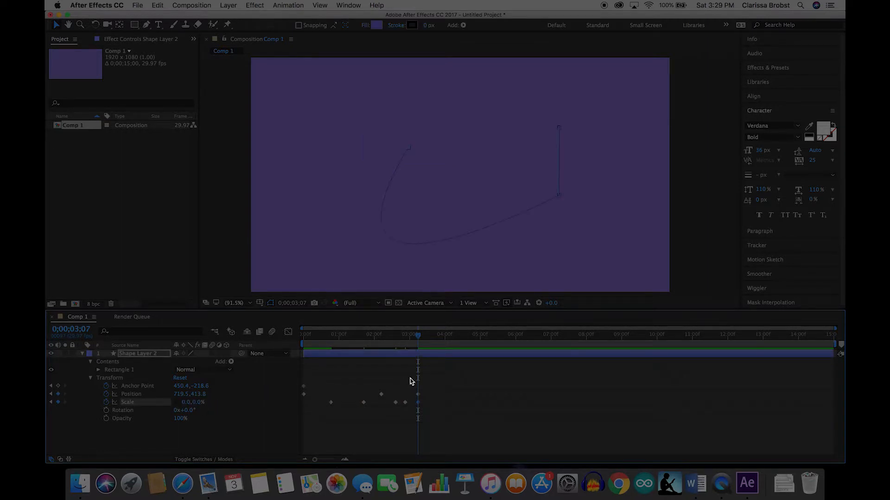
pyautogui.moveTo(417, 338); pyautogui.dragTo(272, 339)
pyautogui.press('space')
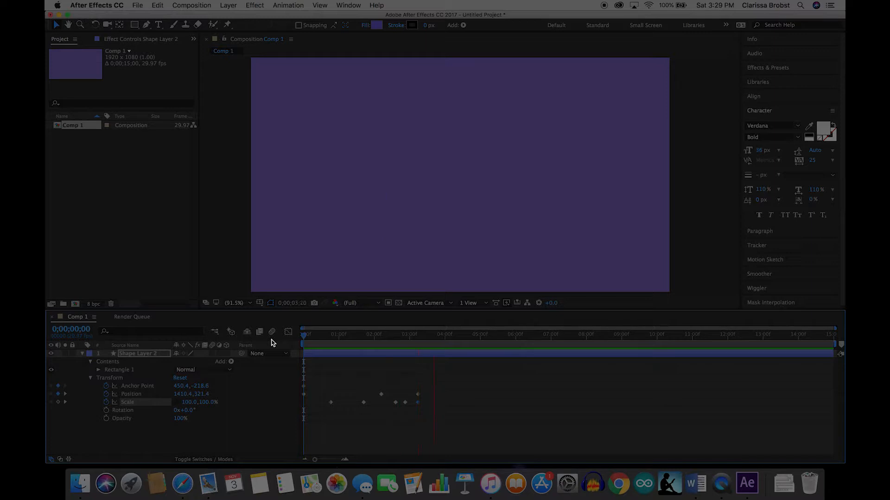
pyautogui.click(440, 343)
# Keyframe Rotation at 0° on the first frame and rotate the rectangle to about 90° at 0;00;01;08
pyautogui.moveTo(441, 339); pyautogui.dragTo(301, 342)
pyautogui.click(106, 411)
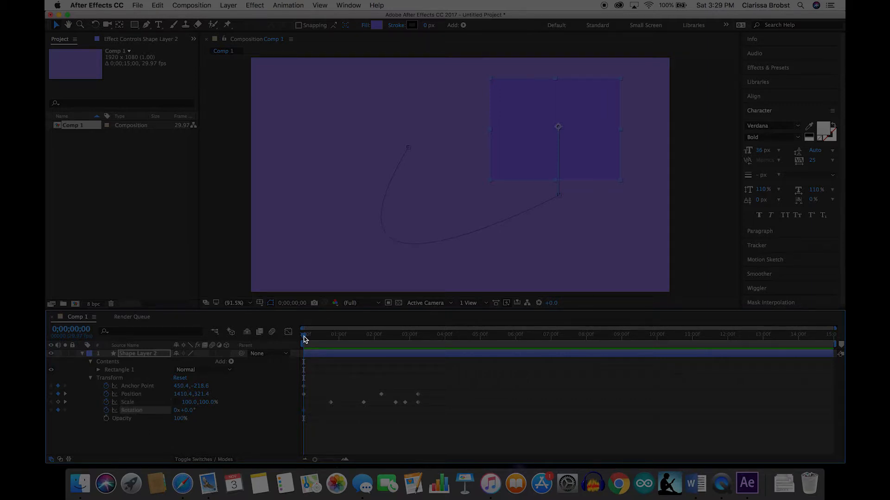
pyautogui.moveTo(304, 337); pyautogui.dragTo(348, 343)
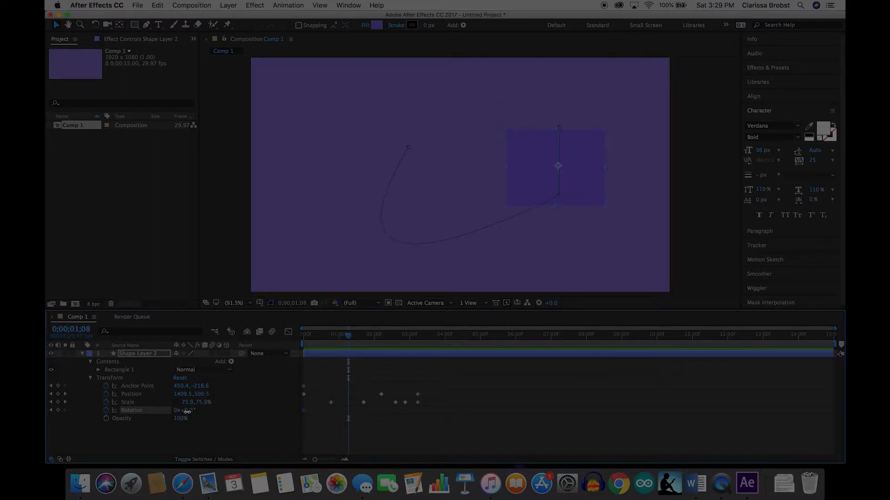
pyautogui.moveTo(191, 412); pyautogui.dragTo(200, 411)
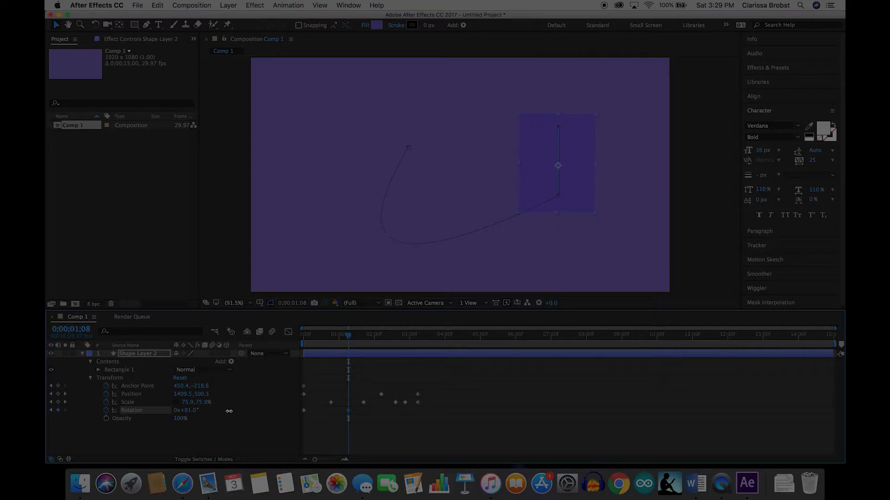
pyautogui.click(188, 412)
pyautogui.press('Return')
# Add Rotation keyframes of 140° at 0;00;02;06, 162° at 0;00;02;18 and 197° at 0;00;03;00, and preview the animation
pyautogui.moveTo(352, 340); pyautogui.dragTo(382, 346)
pyautogui.moveTo(188, 410); pyautogui.dragTo(195, 410)
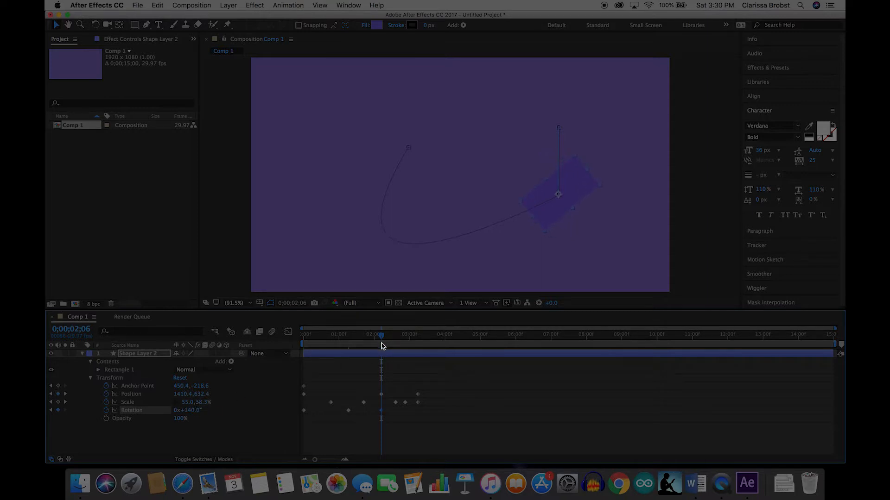
pyautogui.moveTo(383, 342); pyautogui.dragTo(395, 339)
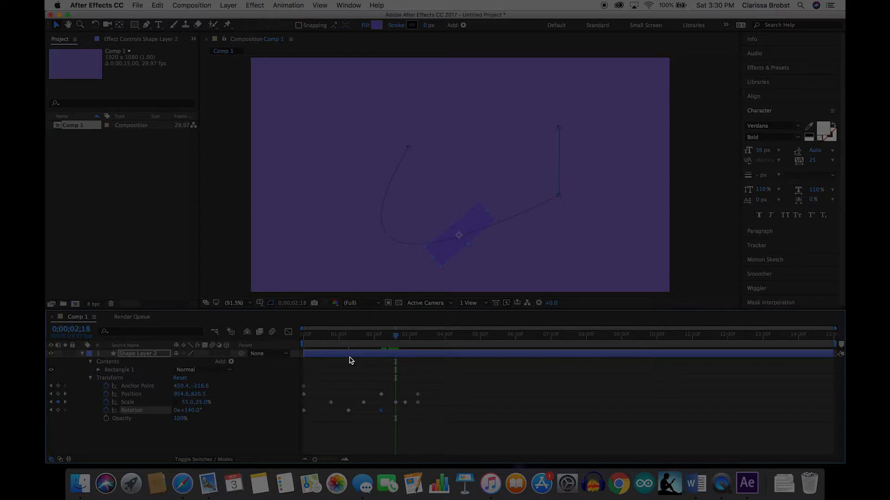
pyautogui.moveTo(193, 412); pyautogui.dragTo(195, 412)
pyautogui.moveTo(395, 339); pyautogui.dragTo(410, 343)
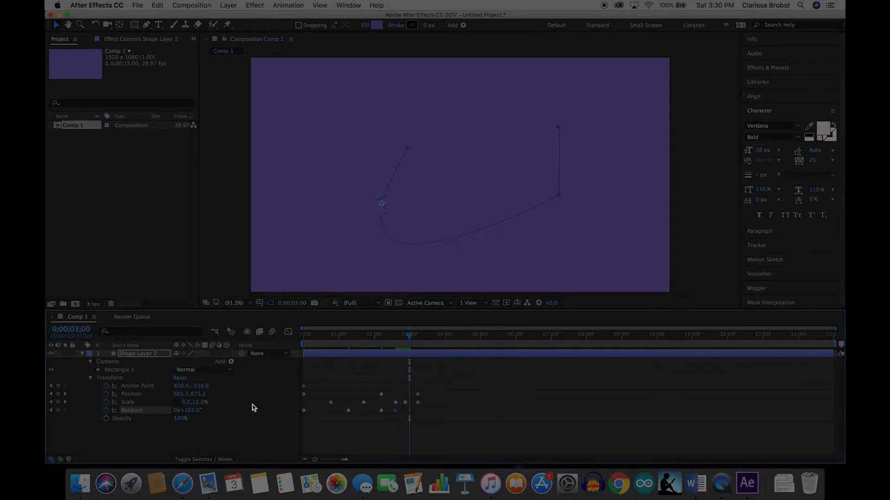
pyautogui.moveTo(196, 411)
pyautogui.mouseDown()
pyautogui.moveTo(183, 411)
pyautogui.moveTo(207, 409)
pyautogui.mouseUp()
pyautogui.moveTo(412, 339); pyautogui.dragTo(261, 344)
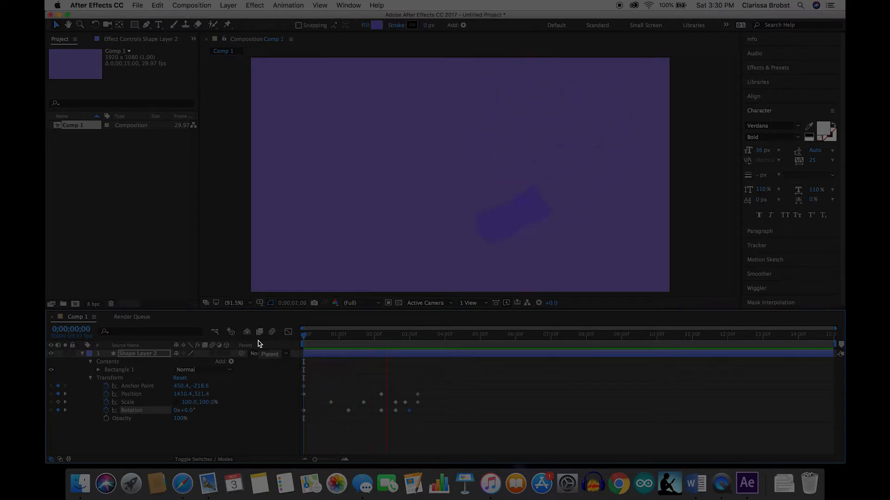
pyautogui.press('space')
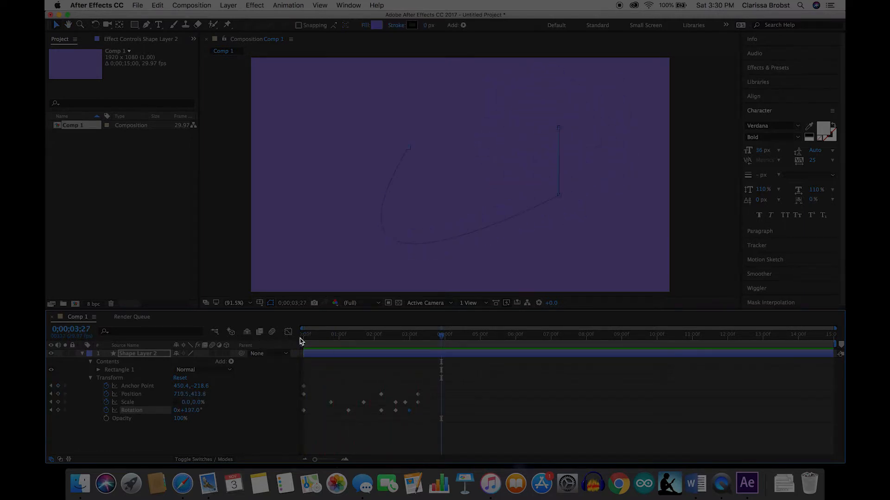
# Keyframe Opacity at 100% on the first frame and 0% at 0;00;03;07, and preview the fade
pyautogui.moveTo(441, 335); pyautogui.dragTo(270, 362)
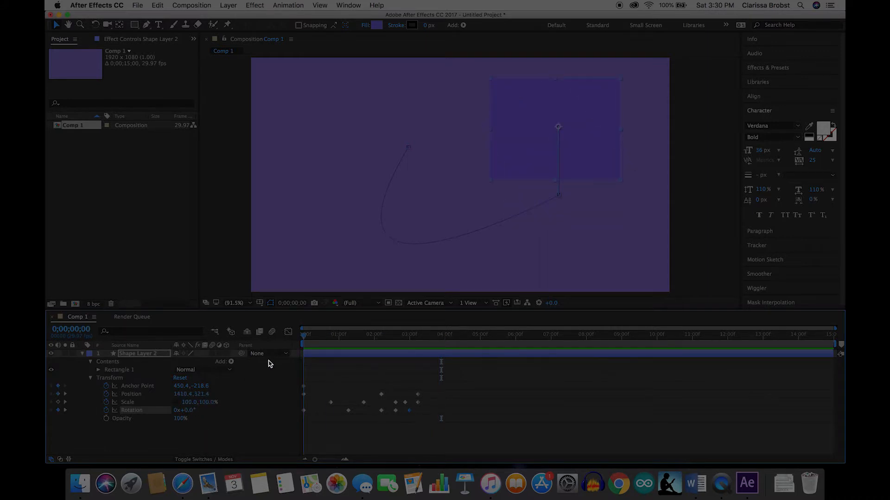
pyautogui.click(107, 420)
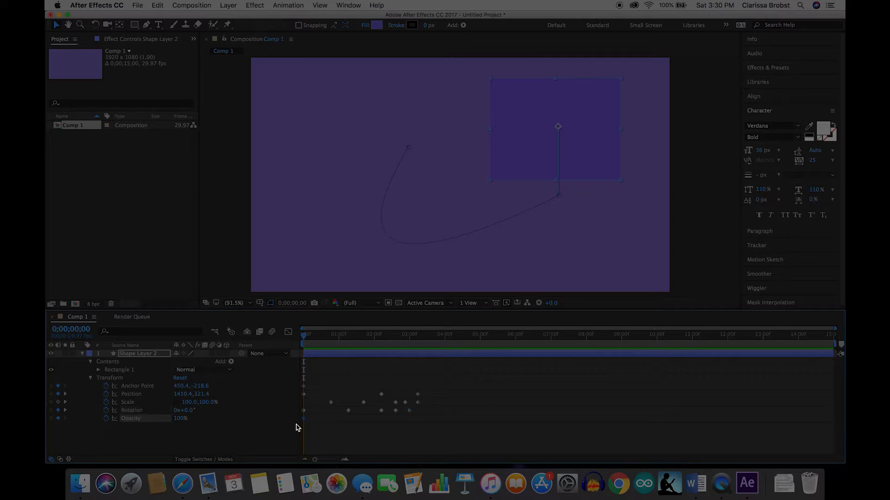
pyautogui.moveTo(306, 339); pyautogui.dragTo(420, 353)
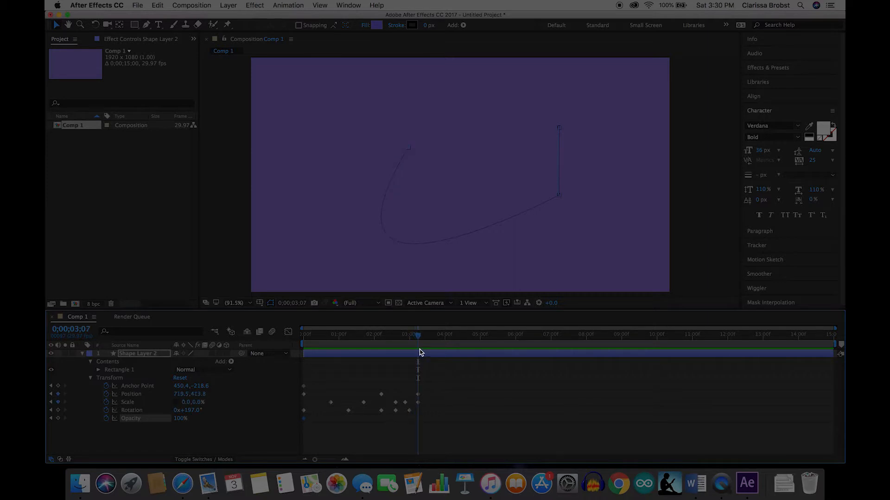
pyautogui.click(179, 418)
pyautogui.write('0')
pyautogui.press('Return')
pyautogui.press('Home')
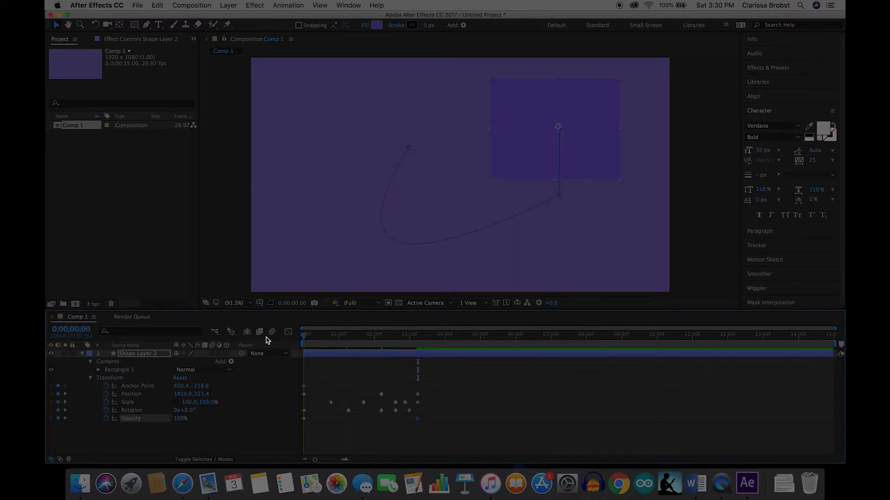
pyautogui.press('space')
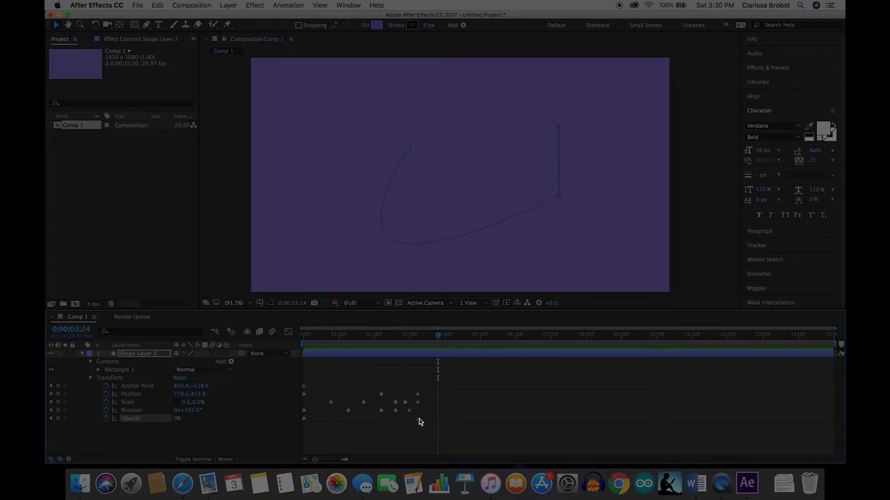
# Move the first Opacity keyframe in line with the middle Position keyframe near 0;00;02;06 and preview the shortened fade
pyautogui.moveTo(419, 421)
pyautogui.moveTo(305, 419); pyautogui.dragTo(380, 419)
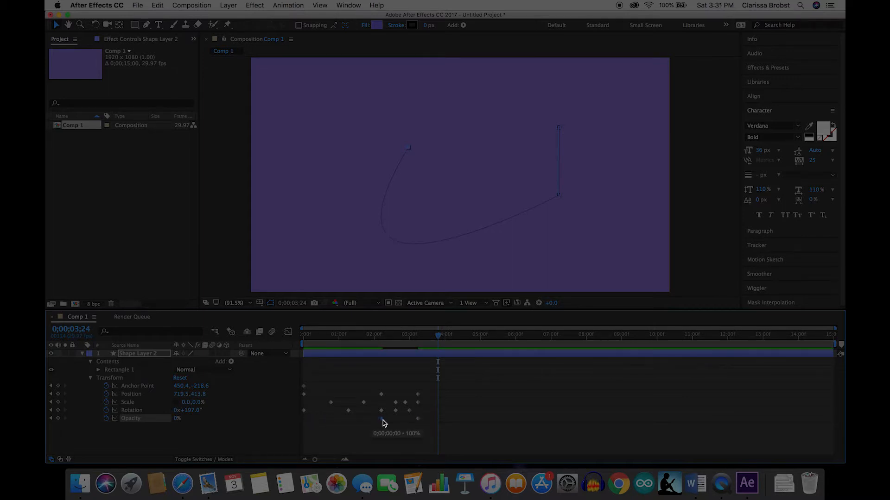
pyautogui.press('Home')
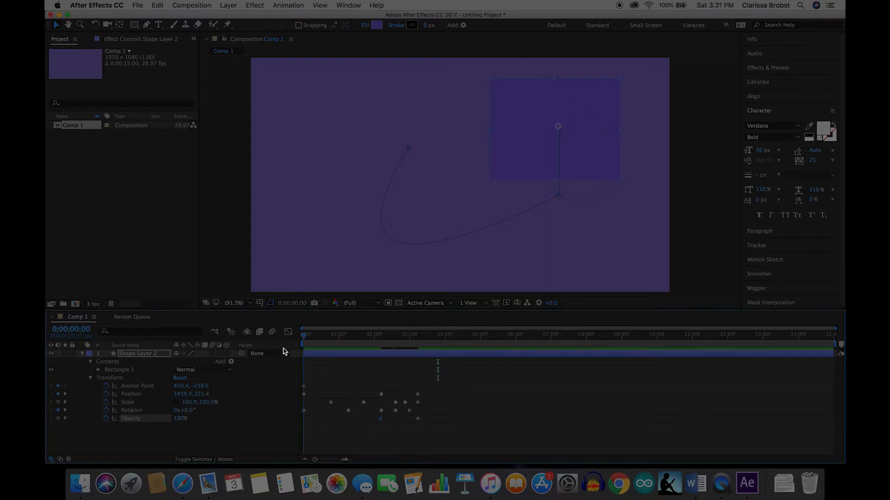
pyautogui.press('space')
pyautogui.press('space')
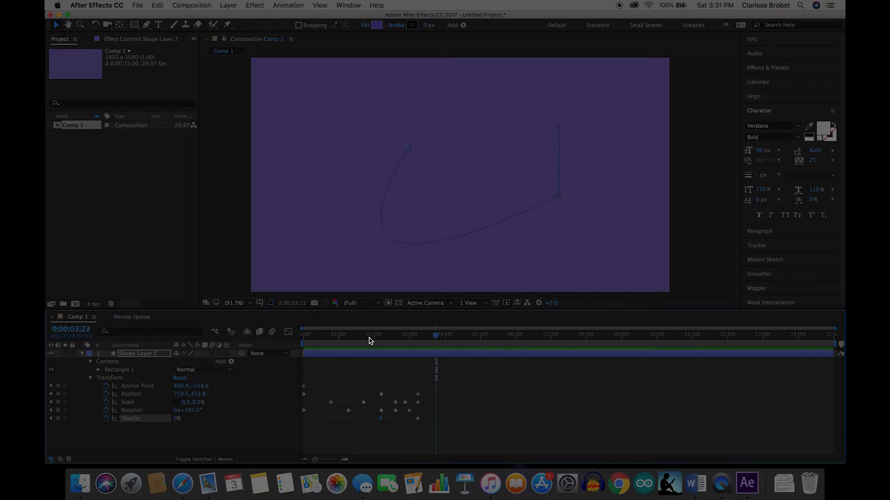
pyautogui.moveTo(370, 340); pyautogui.dragTo(294, 343)
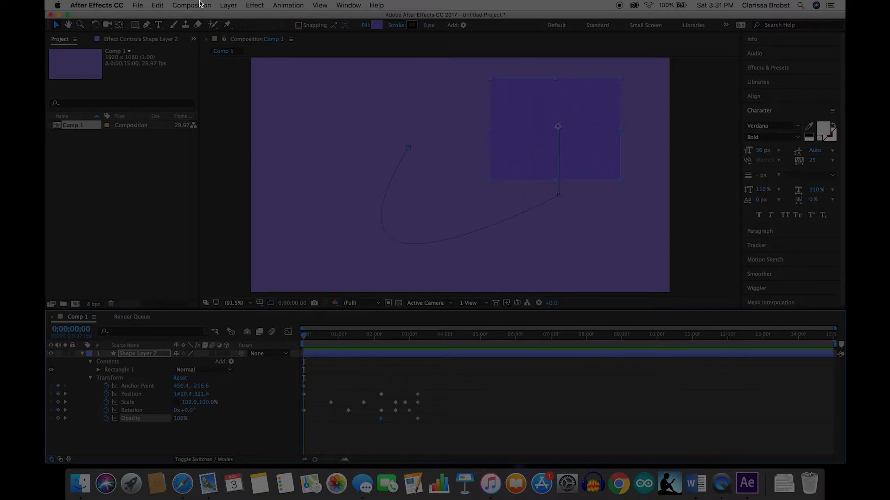
# Create a 1920 × 1080 px solid layer with the cyan colour 2ECCCA
pyautogui.click(228, 6)
pyautogui.moveTo(230, 17)
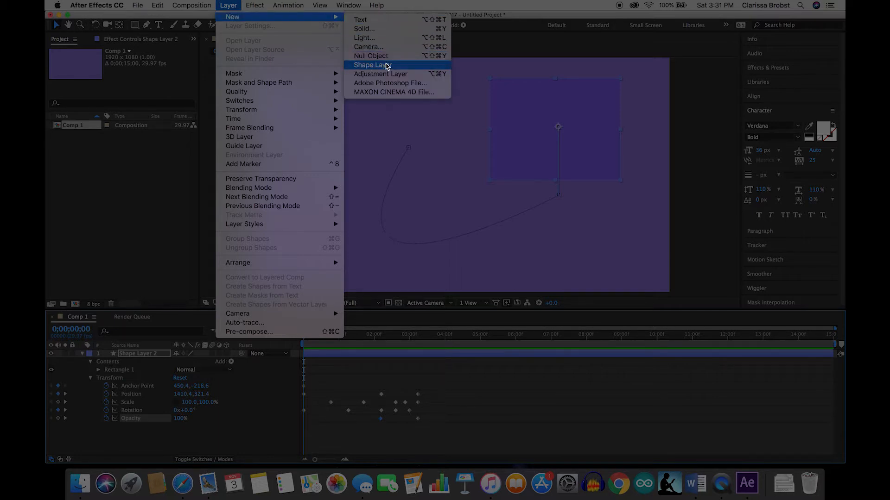
pyautogui.click(381, 30)
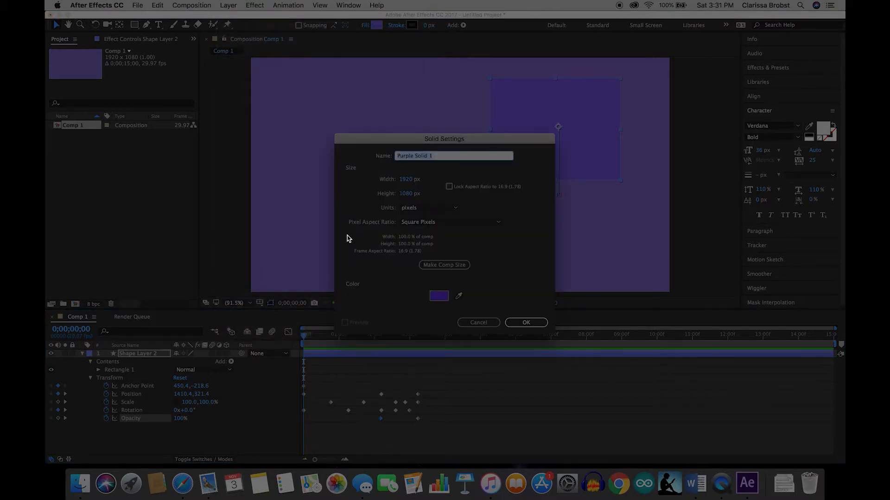
pyautogui.click(439, 296)
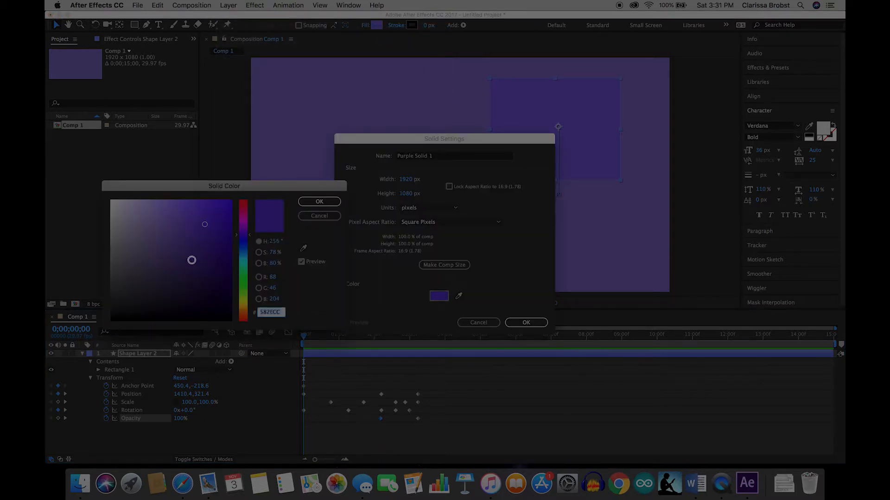
pyautogui.moveTo(245, 235); pyautogui.dragTo(245, 241)
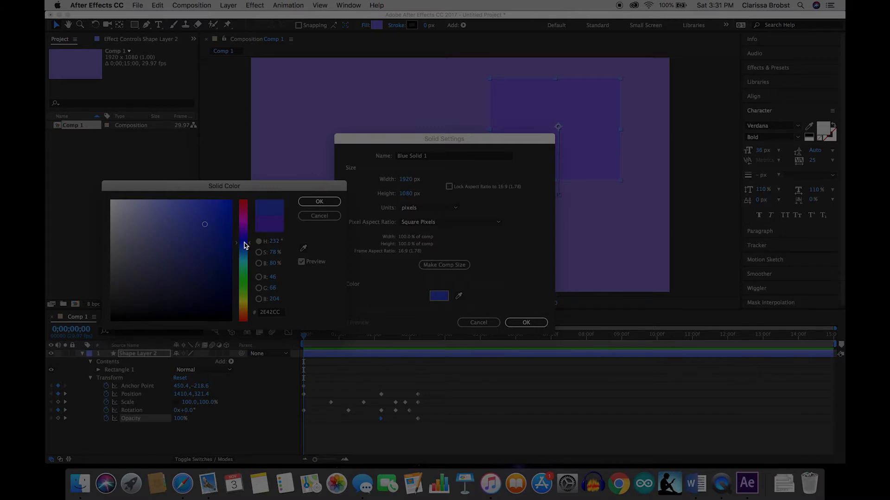
pyautogui.click(244, 265)
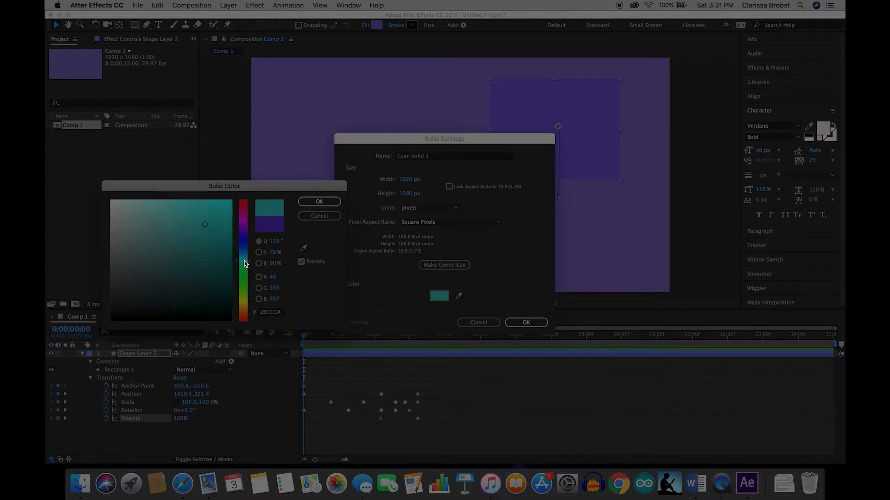
pyautogui.click(320, 201)
pyautogui.click(526, 322)
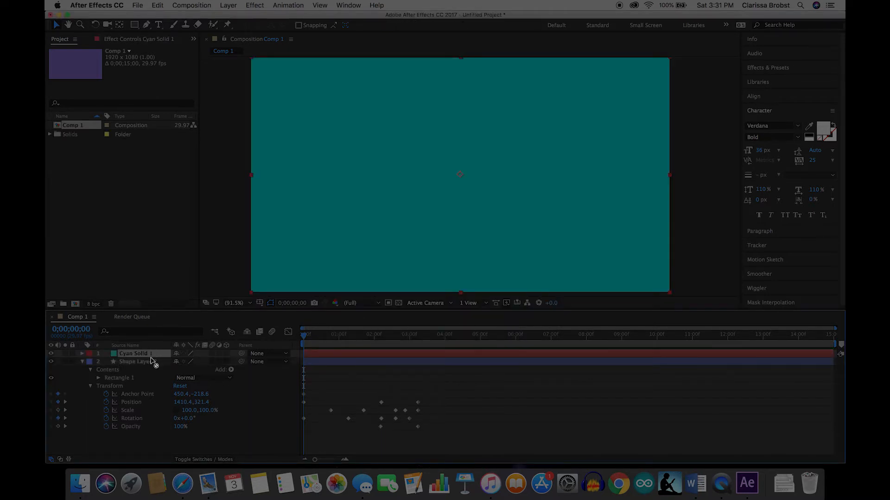
# Move the cyan solid beneath the purple rectangle's shape layer and preview the animation over the new background
pyautogui.moveTo(152, 361); pyautogui.dragTo(146, 440)
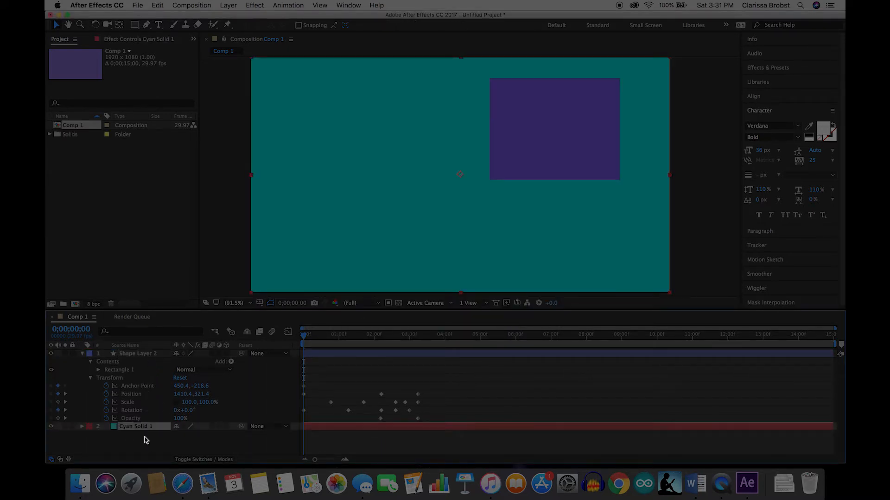
pyautogui.press('space')
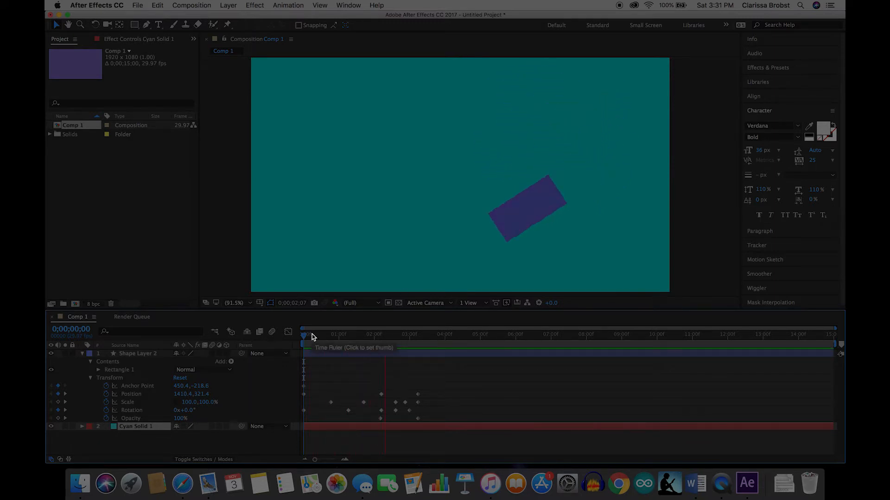
pyautogui.press('space')
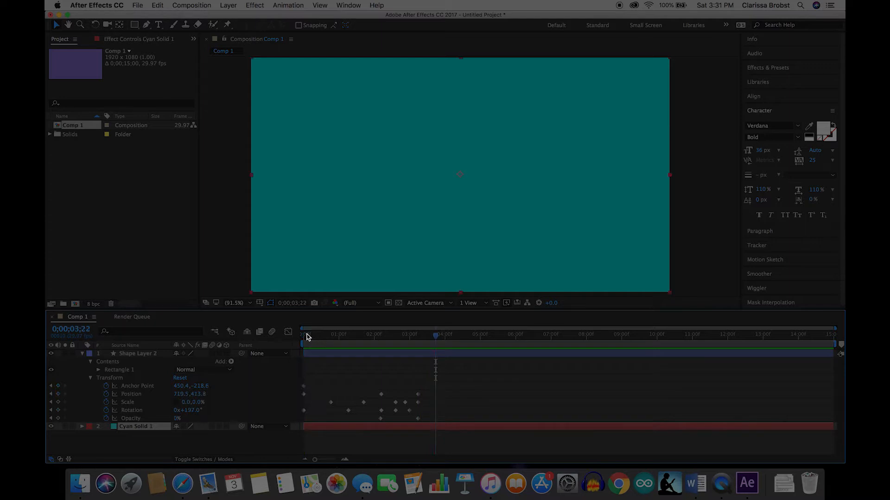
pyautogui.moveTo(434, 338); pyautogui.dragTo(288, 338)
pyautogui.press('space')
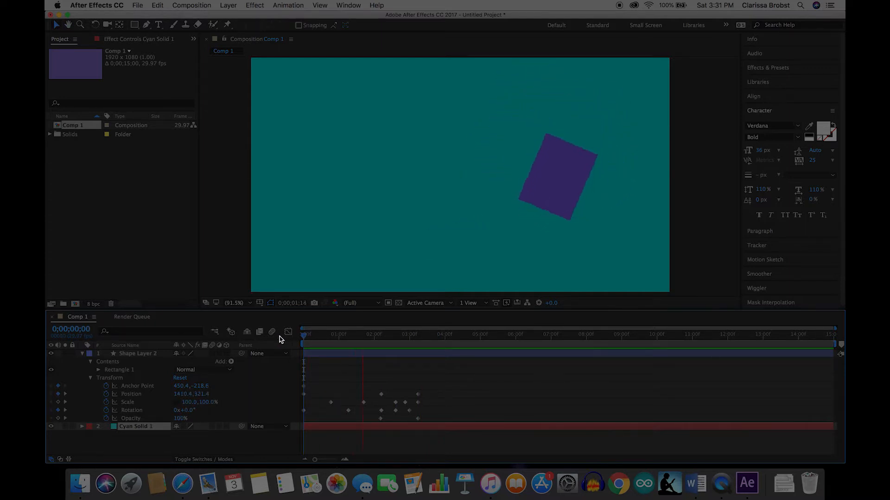
pyautogui.press('space')
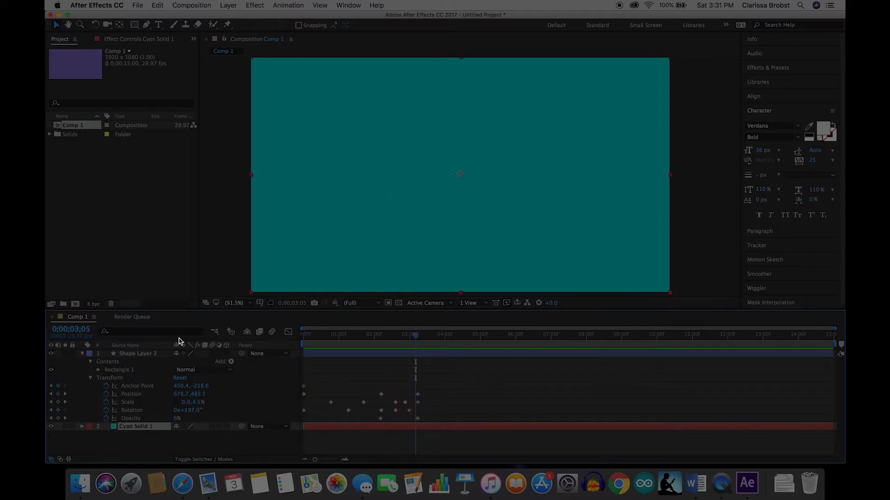
# Add a new shape layer and draw two tall, narrow rectangles in it, the second lower and to the right of the first
pyautogui.click(140, 356)
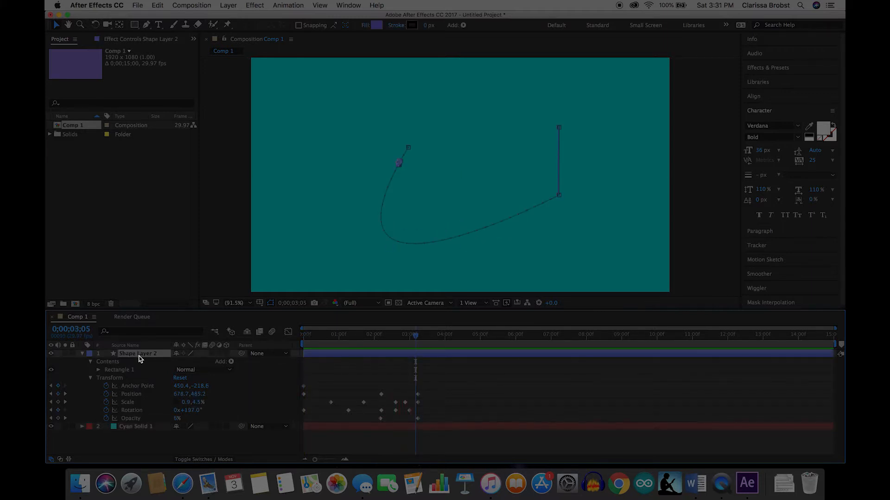
pyautogui.click(191, 5)
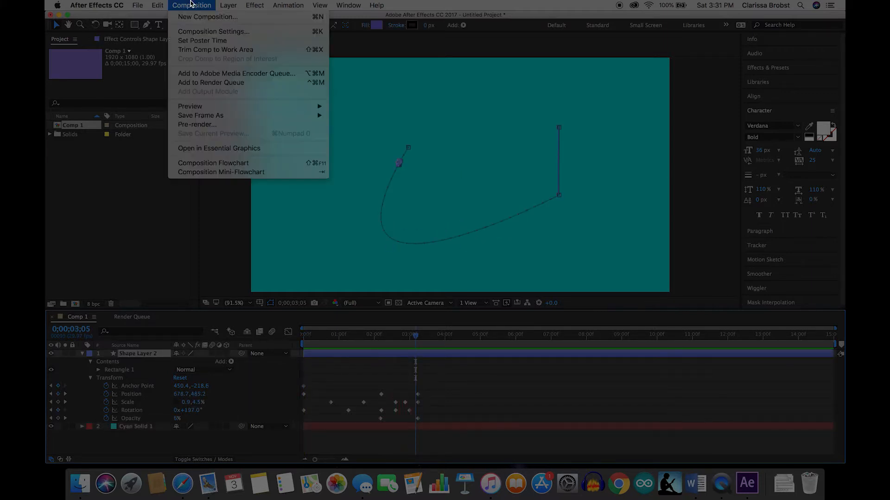
pyautogui.moveTo(228, 5)
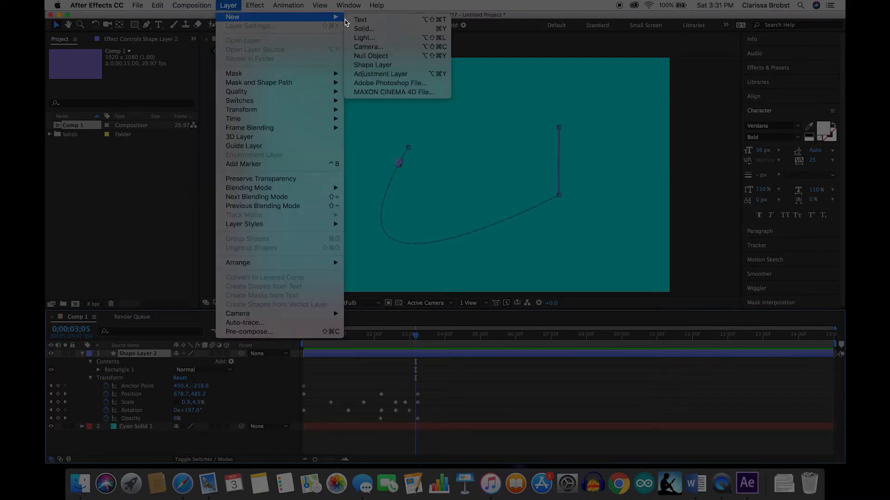
pyautogui.click(380, 66)
pyautogui.click(144, 356)
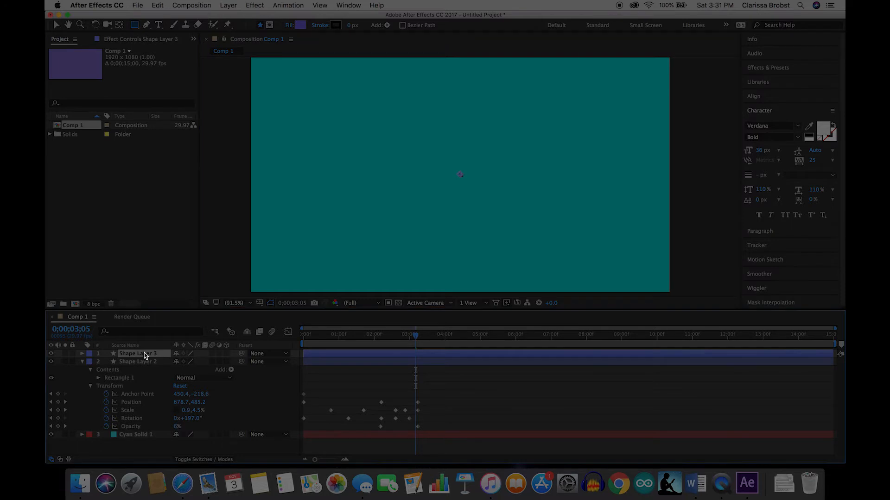
pyautogui.click(138, 30)
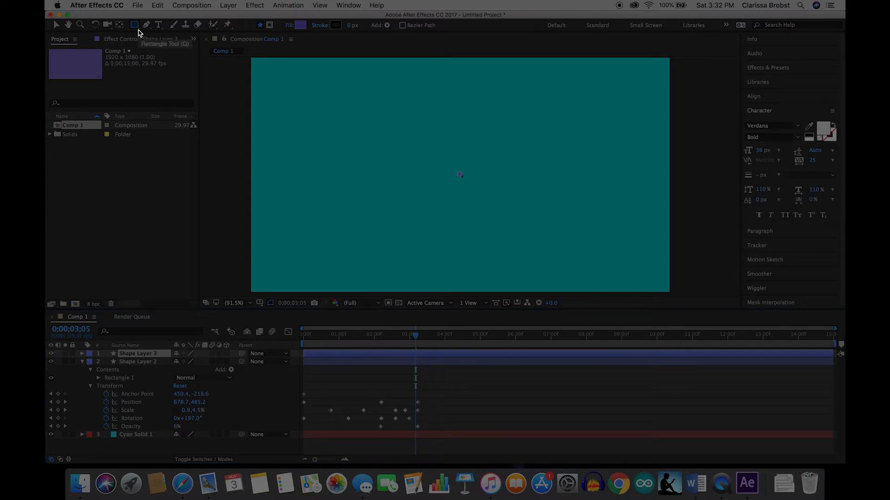
pyautogui.moveTo(305, 96)
pyautogui.mouseDown()
pyautogui.moveTo(319, 199)
pyautogui.moveTo(337, 205)
pyautogui.moveTo(373, 270)
pyautogui.moveTo(395, 275)
pyautogui.mouseUp()
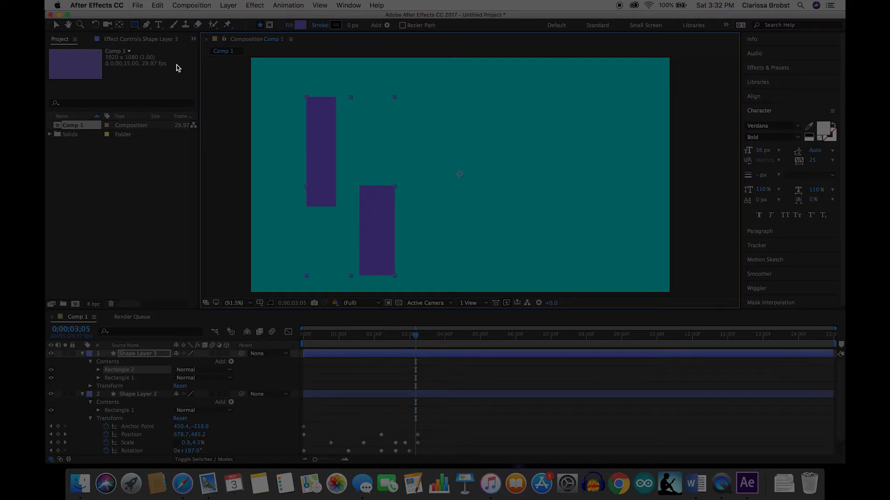
# Move the new shape layer's anchor point to about the centre between its two rectangles
pyautogui.click(56, 25)
pyautogui.click(377, 227)
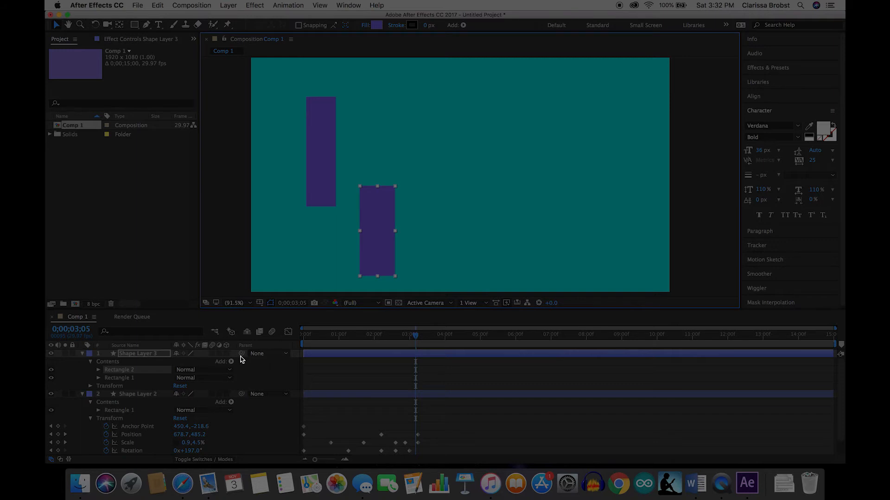
pyautogui.click(145, 355)
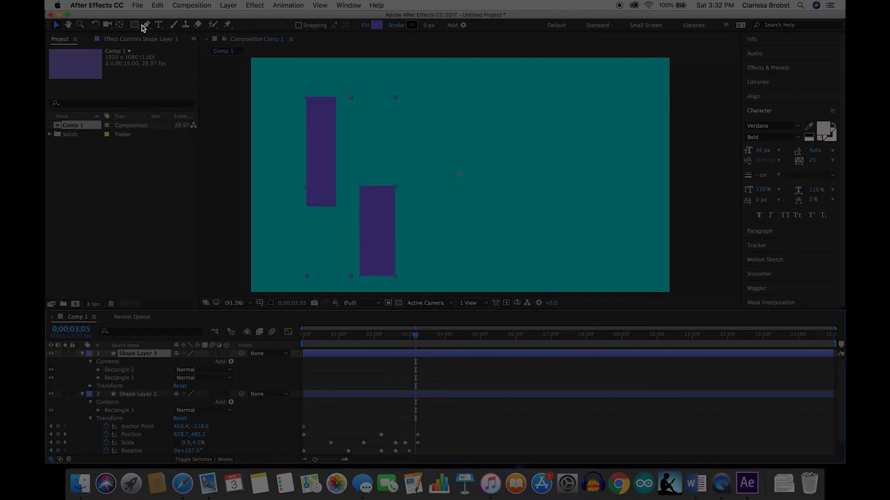
pyautogui.click(120, 25)
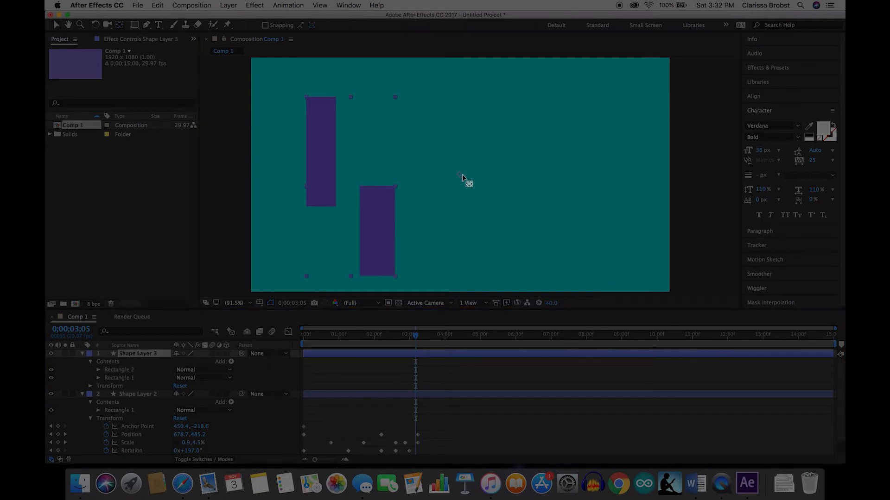
pyautogui.moveTo(460, 174); pyautogui.dragTo(349, 190)
pyautogui.click(57, 26)
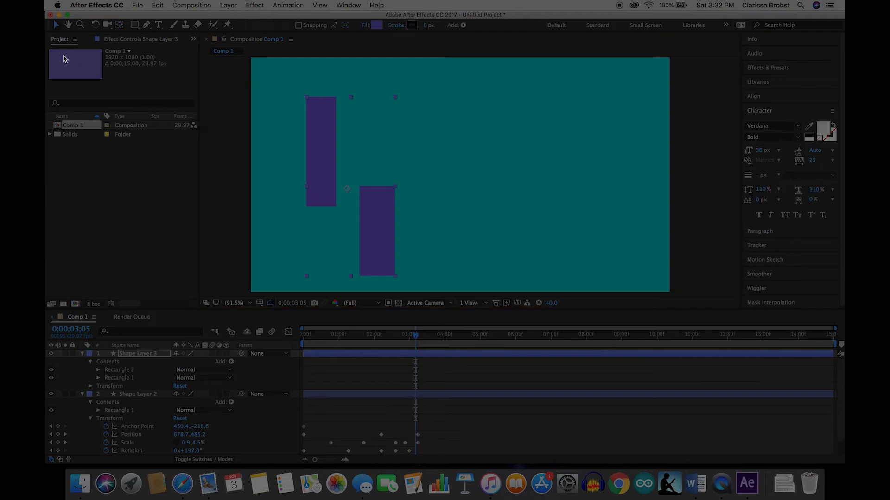
# Examine how Rectangle 1 and Rectangle 2 are grouped in Shape Layer 3 and collapse the layer's Contents
pyautogui.click(134, 370)
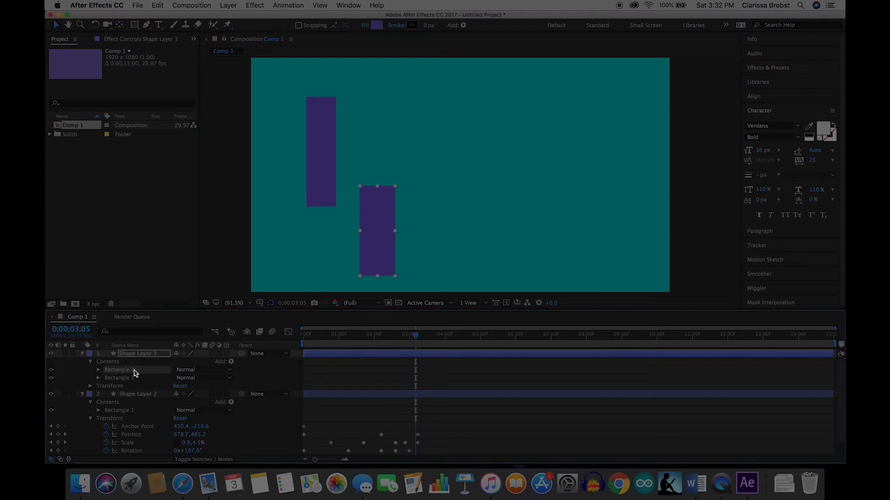
pyautogui.click(136, 386)
pyautogui.click(135, 379)
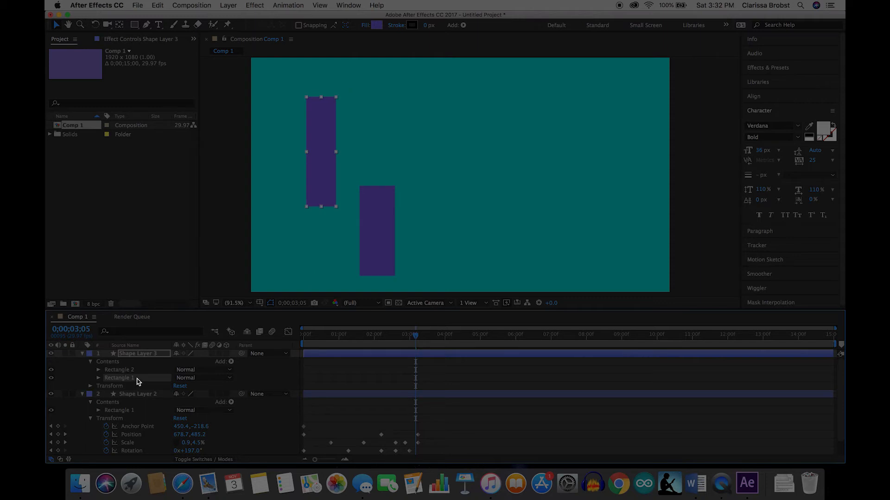
pyautogui.click(136, 354)
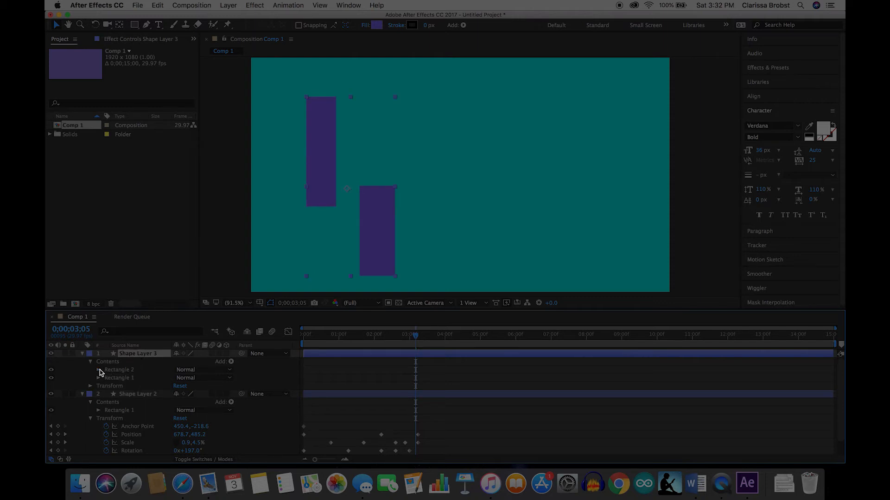
pyautogui.click(99, 370)
pyautogui.click(98, 371)
pyautogui.click(91, 363)
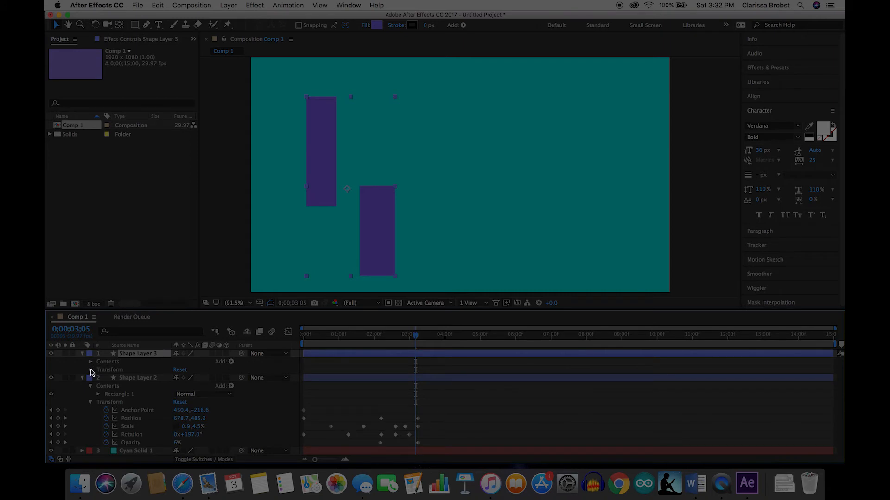
# Keyframe Shape Layer 3's Position at about 546.9, 465.8 at 0;00;03;06 and delete the extra keyframe just before it
pyautogui.click(91, 370)
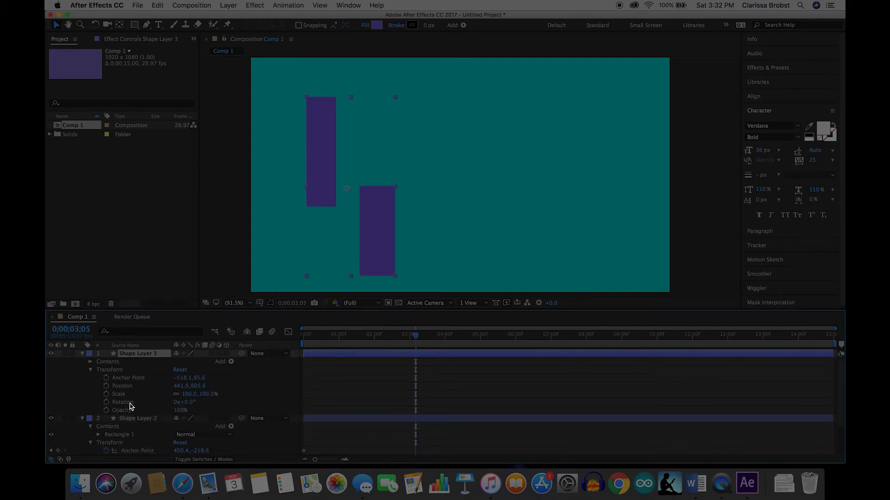
pyautogui.click(106, 387)
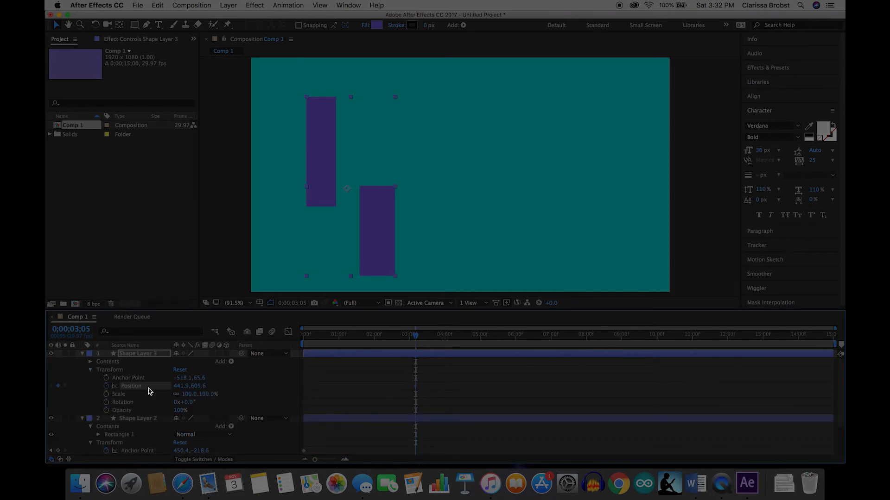
pyautogui.moveTo(415, 338)
pyautogui.mouseDown()
pyautogui.moveTo(391, 340)
pyautogui.moveTo(414, 340)
pyautogui.mouseUp()
pyautogui.moveTo(186, 386); pyautogui.dragTo(144, 373)
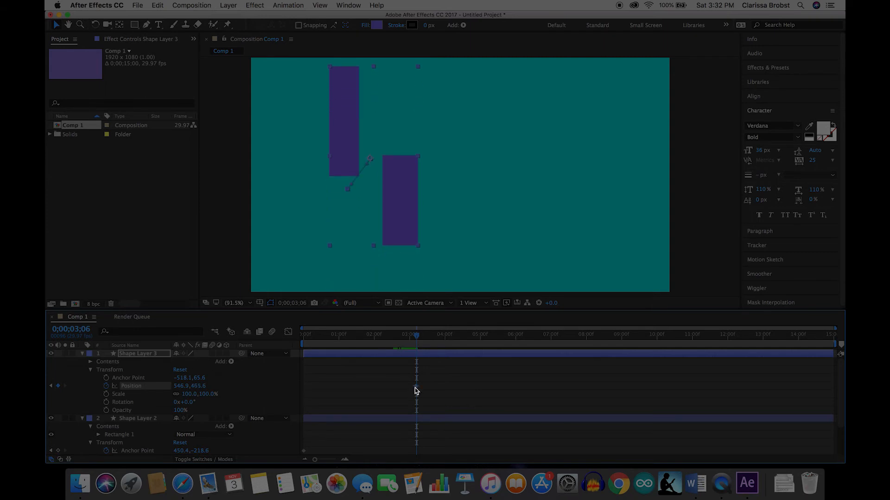
pyautogui.press('Delete')
pyautogui.click(417, 388)
# Add Position keyframes at 0;00;04;23 and 0;00;05;26 that move the two rectangles across the frame, and bend the motion path into a downward curve
pyautogui.moveTo(417, 341); pyautogui.dragTo(472, 341)
pyautogui.click(402, 182)
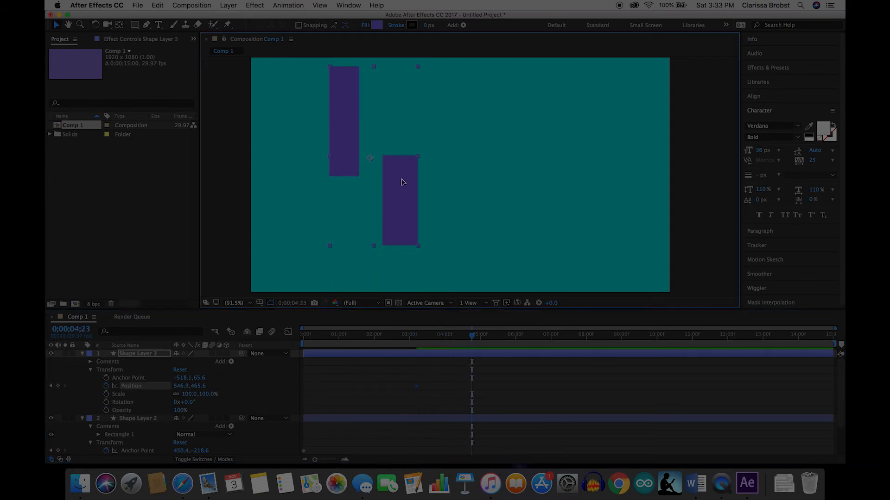
pyautogui.moveTo(402, 182); pyautogui.dragTo(584, 216)
pyautogui.click(509, 338)
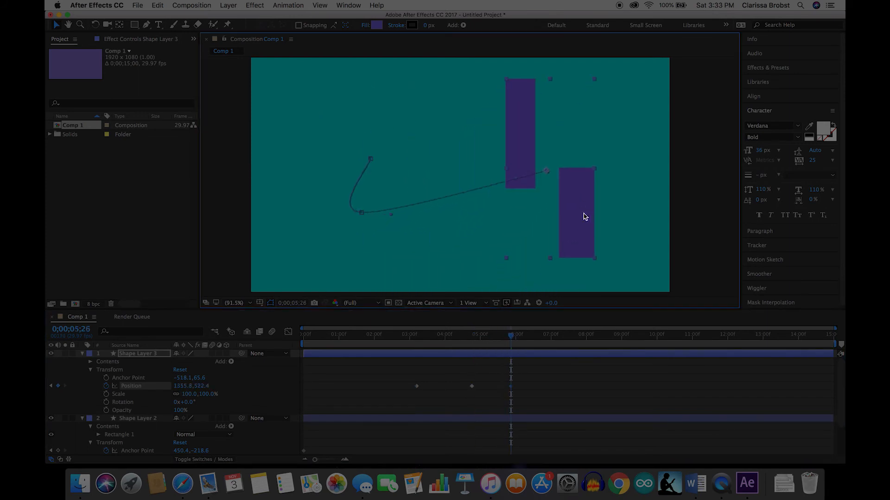
pyautogui.moveTo(332, 211); pyautogui.dragTo(530, 280)
# Keyframe Shape Layer 3's Scale at 0% at 0;00;03;06 and enlarge it again at the last Position keyframe, 0;00;05;26
pyautogui.moveTo(511, 338); pyautogui.dragTo(417, 342)
pyautogui.click(106, 394)
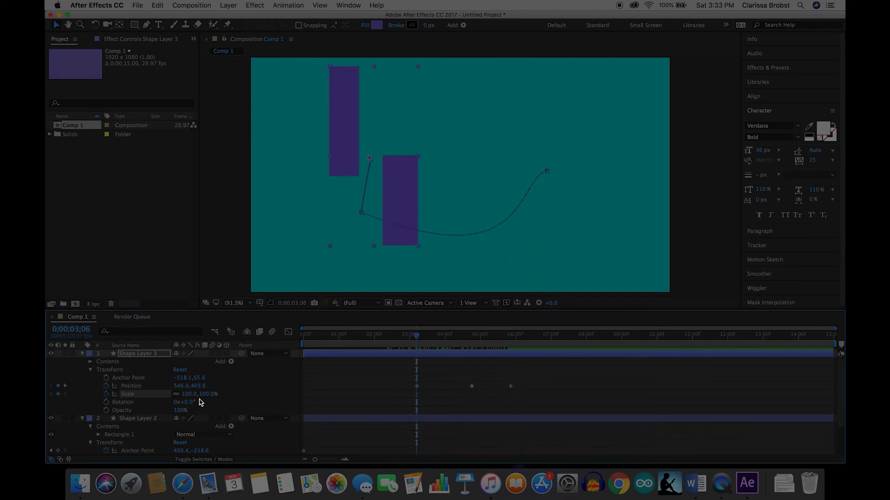
pyautogui.moveTo(185, 395); pyautogui.dragTo(142, 395)
pyautogui.click(187, 395)
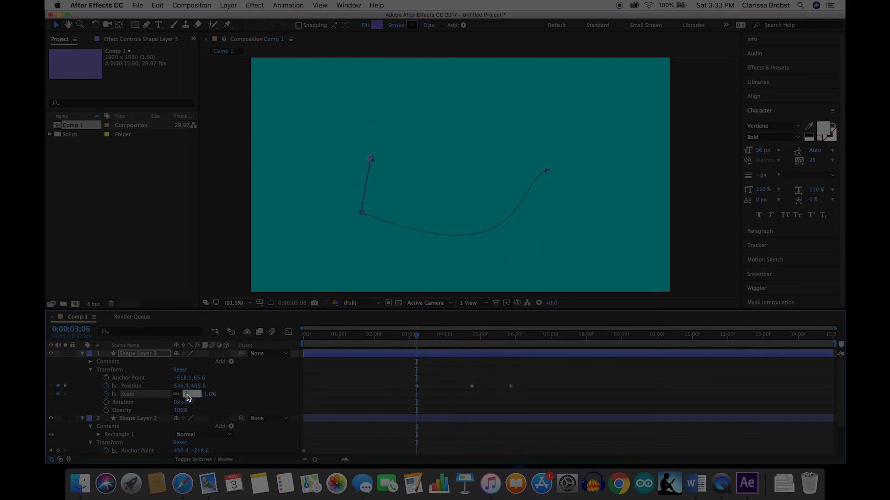
pyautogui.write('0')
pyautogui.press('Return')
pyautogui.moveTo(415, 340); pyautogui.dragTo(510, 357)
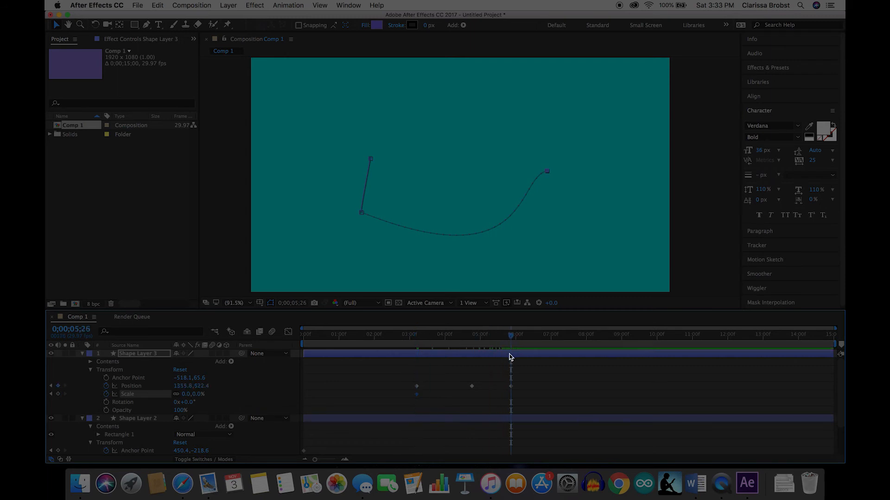
pyautogui.click(564, 378)
pyautogui.click(511, 387)
pyautogui.moveTo(195, 394); pyautogui.dragTo(243, 394)
# Start keyframing Shape Layer 3's Rotation at 0° around 0;00;03;06 and turn it to -18° shortly before 0;00;04;22
pyautogui.moveTo(507, 341); pyautogui.dragTo(428, 341)
pyautogui.click(107, 402)
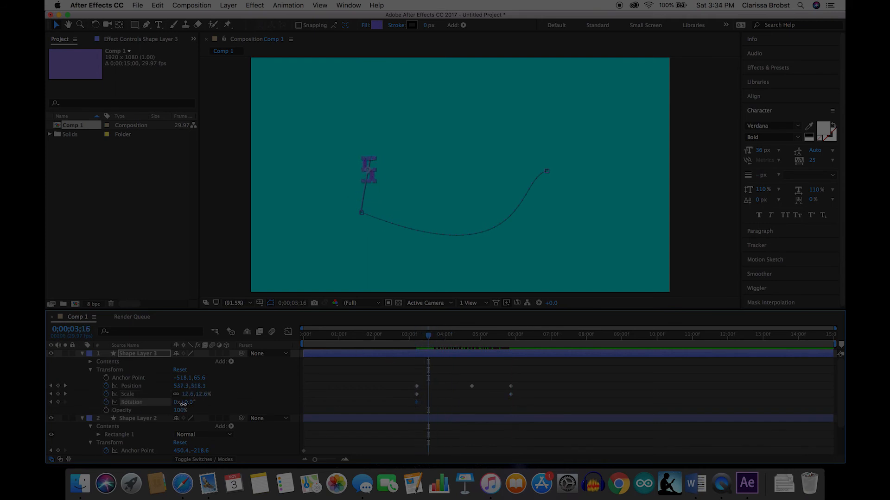
pyautogui.moveTo(183, 404); pyautogui.dragTo(185, 404)
pyautogui.moveTo(428, 337); pyautogui.dragTo(460, 337)
pyautogui.moveTo(193, 403); pyautogui.dragTo(176, 394)
# Add Rotation keyframes at 0;00;04;22, about 0;00;05;03, 0;00;05;10 and 0;00;05;14, turning the two rectangles progressively to -140°
pyautogui.moveTo(464, 338); pyautogui.dragTo(471, 338)
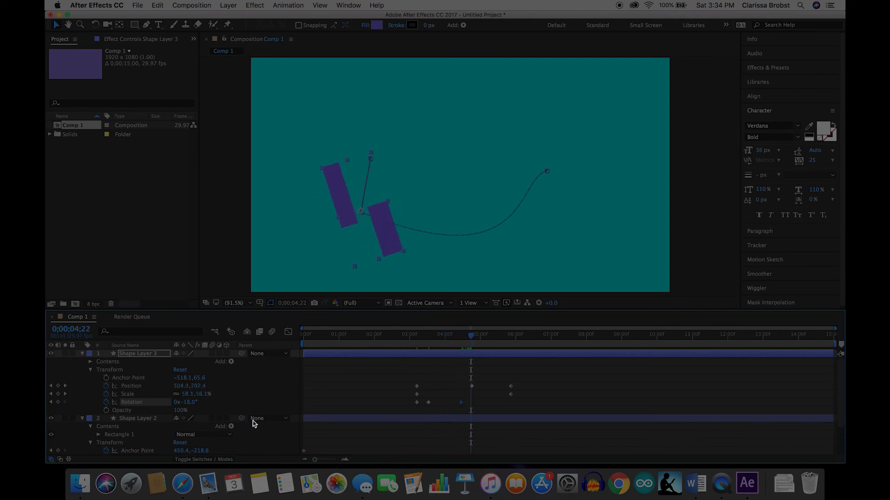
pyautogui.moveTo(185, 402); pyautogui.dragTo(174, 402)
pyautogui.moveTo(471, 338); pyautogui.dragTo(486, 341)
pyautogui.moveTo(185, 402); pyautogui.dragTo(180, 403)
pyautogui.moveTo(483, 338); pyautogui.dragTo(491, 339)
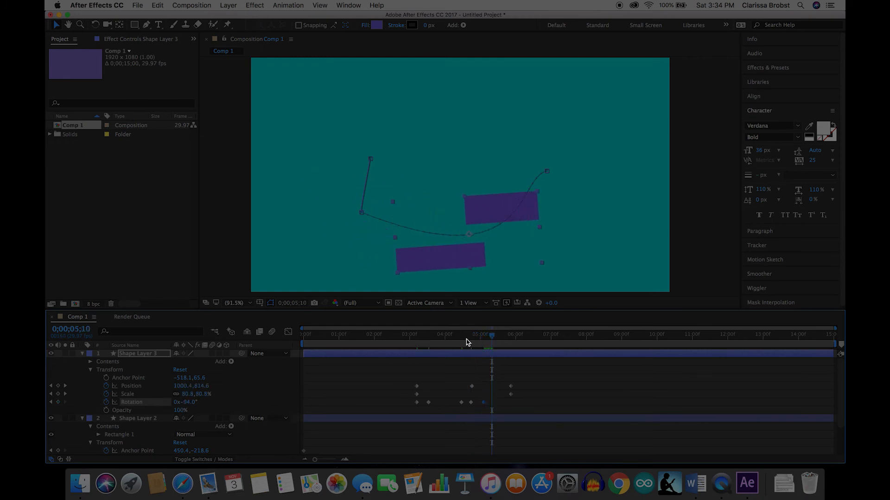
pyautogui.moveTo(188, 403); pyautogui.dragTo(177, 404)
pyautogui.moveTo(492, 339); pyautogui.dragTo(496, 339)
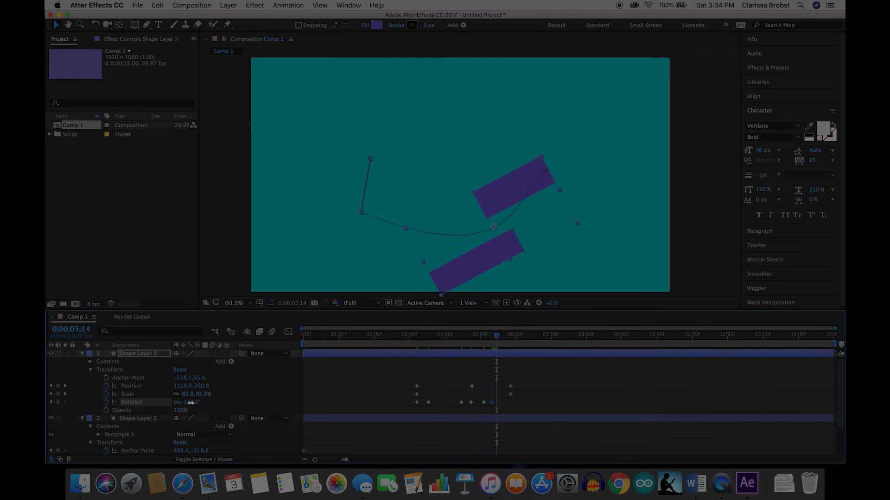
pyautogui.moveTo(191, 403); pyautogui.dragTo(182, 403)
# Keyframe Shape Layer 3's Opacity at 1% at 0;00;03;05 and at 100% at 0;00;05;26
pyautogui.moveTo(496, 339); pyautogui.dragTo(415, 339)
pyautogui.click(106, 410)
pyautogui.moveTo(179, 412); pyautogui.dragTo(152, 413)
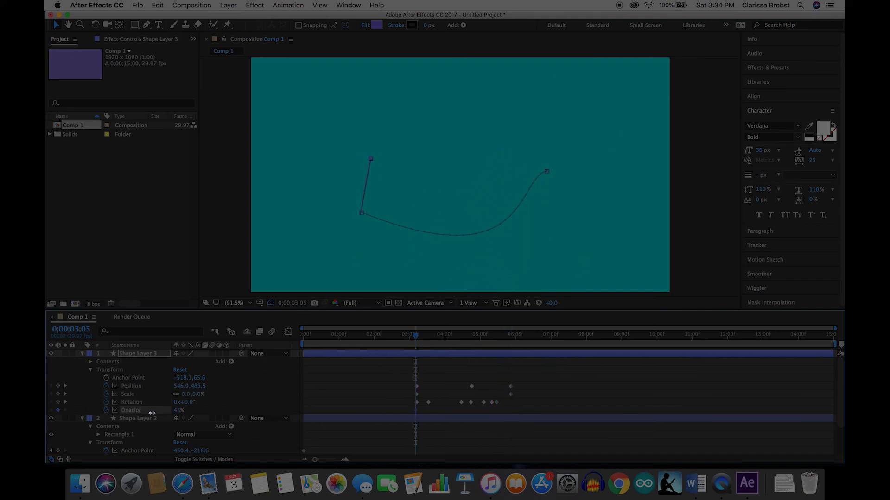
pyautogui.moveTo(433, 342); pyautogui.dragTo(511, 357)
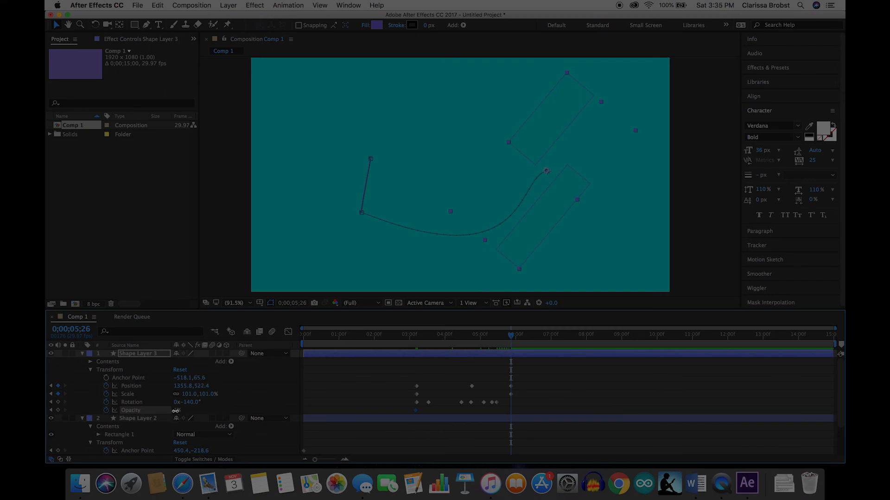
pyautogui.moveTo(176, 411); pyautogui.dragTo(224, 410)
# Preview the animation from the beginning of the composition and return the playhead to 0;00;04;23
pyautogui.moveTo(510, 336); pyautogui.dragTo(282, 337)
pyautogui.press('space')
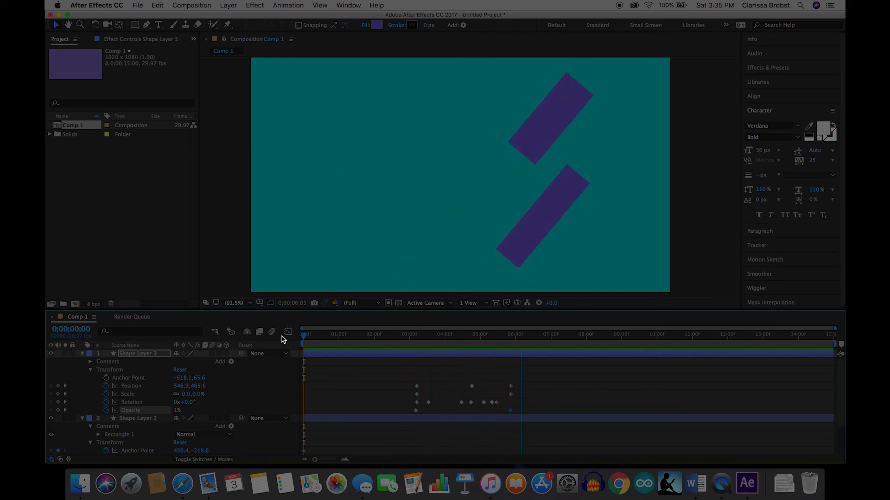
pyautogui.press('space')
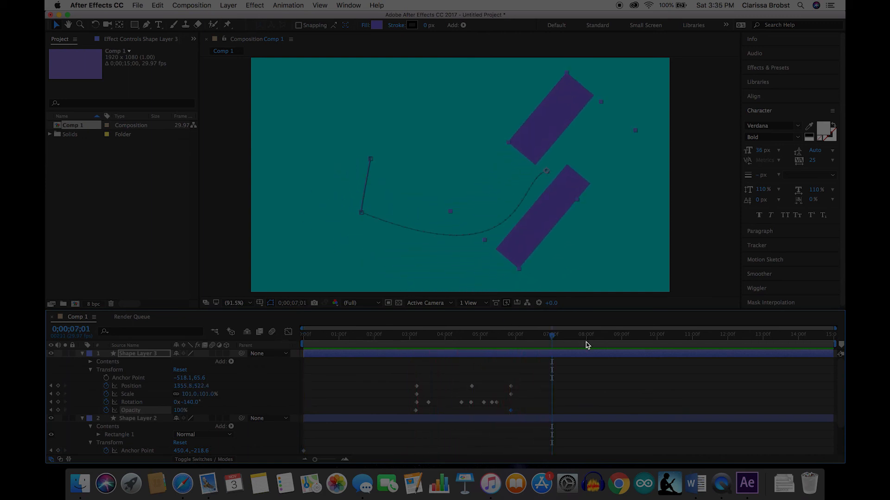
pyautogui.moveTo(551, 341); pyautogui.dragTo(472, 364)
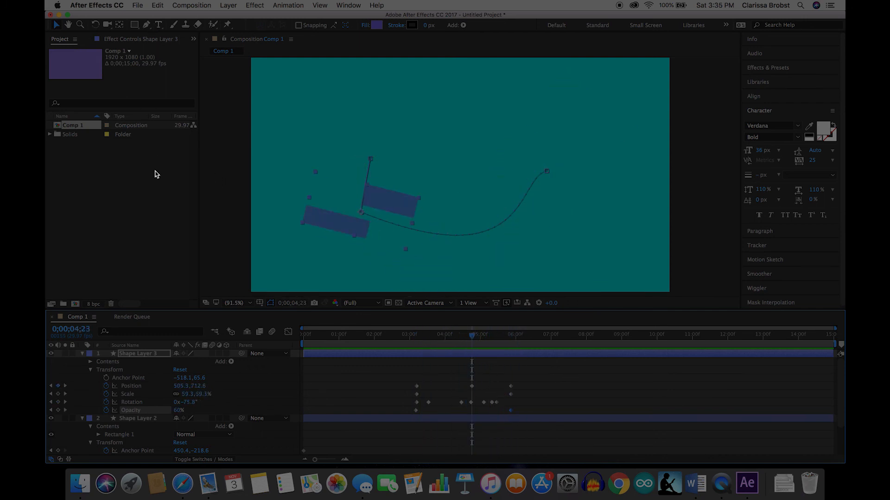
# Open the Save As dialog for the untitled project
pyautogui.click(137, 5)
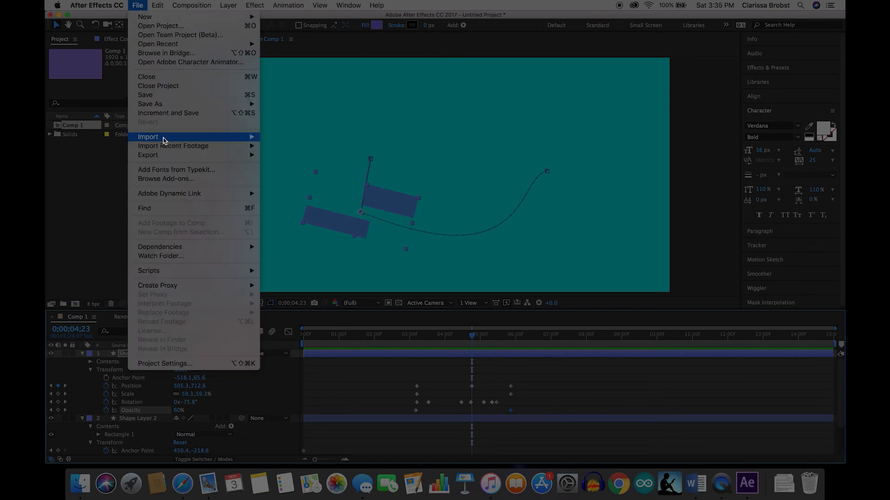
pyautogui.moveTo(156, 108)
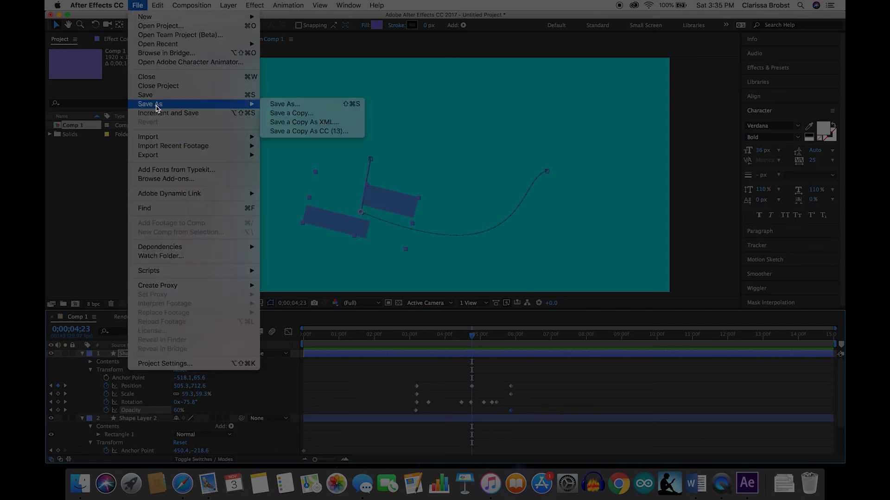
pyautogui.click(286, 105)
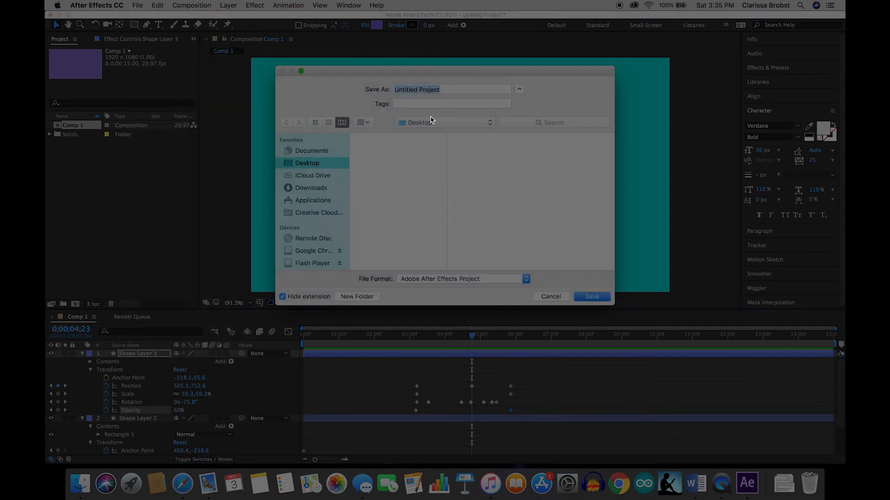